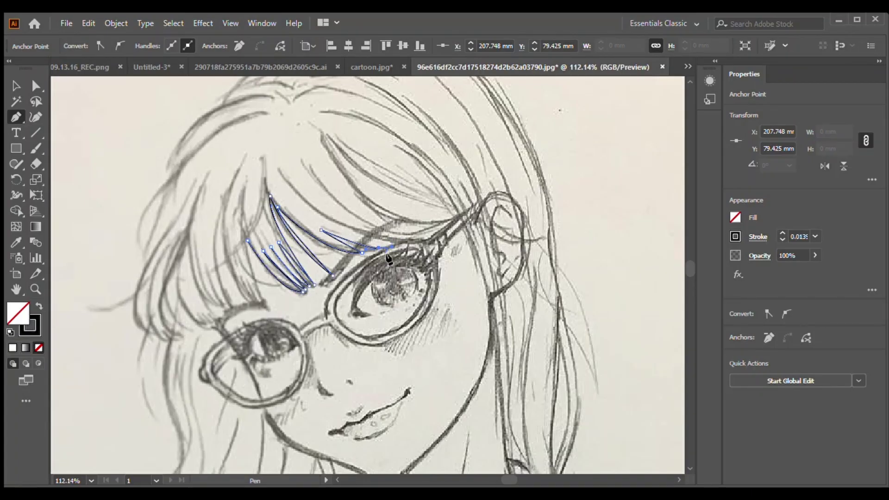
Trace the bang strands over the sketch with curved Pen anchors.
left_click(301, 199)
left_click_drag(418, 239, 422, 250)
left_click_drag(315, 175, 321, 199)
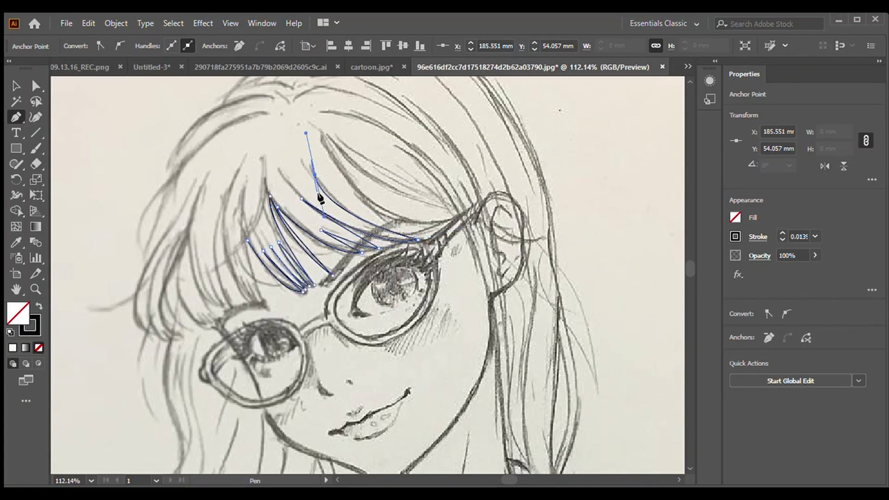
mouse_move(433, 227)
left_mouse_down()
mouse_move(459, 237)
mouse_move(471, 213)
left_mouse_up()
left_click(334, 157)
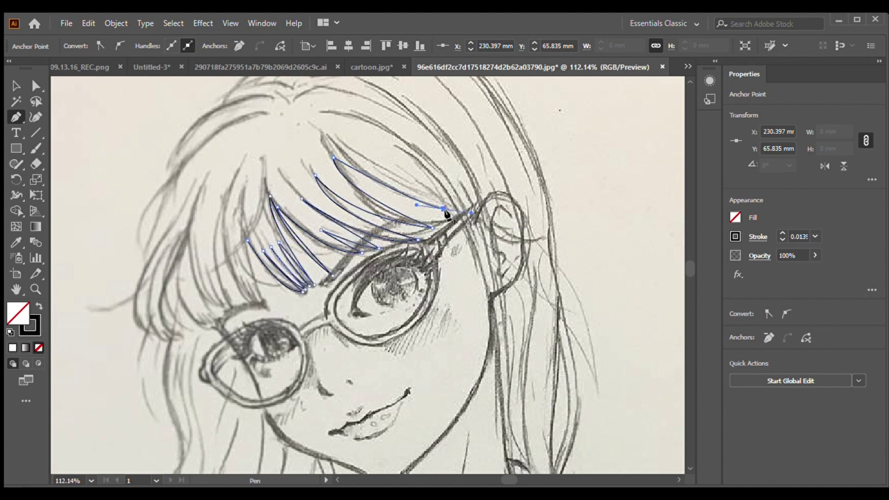
left_click(482, 262)
Trace the right hair outline up over the crown and along the hairline.
scroll(502, 328, "down", 3)
left_click(505, 281)
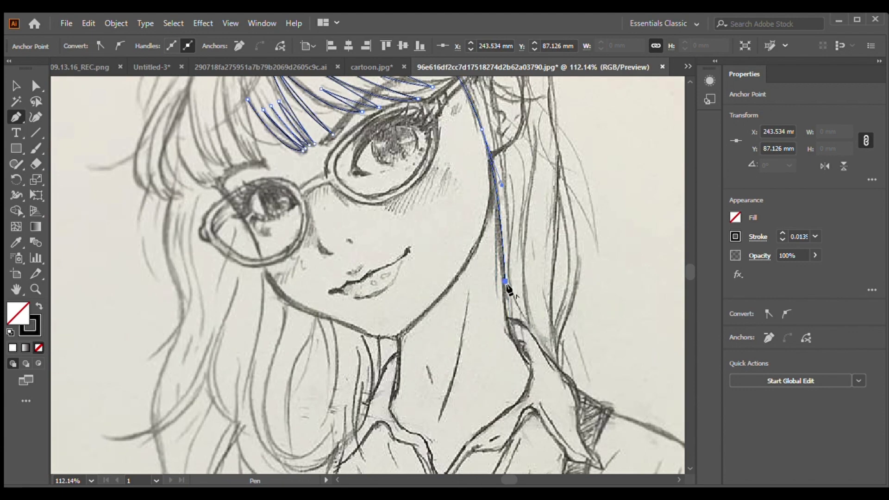
scroll(508, 287, "down", 1)
scroll(574, 324, "up", 1)
scroll(579, 306, "up", 2)
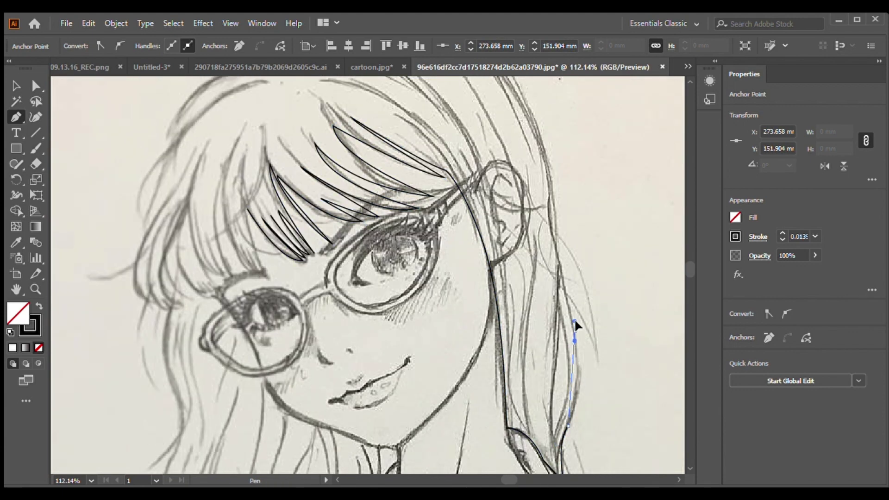
left_click(596, 354)
left_click(558, 239)
scroll(558, 239, "up", 3)
left_click(484, 184)
left_click(395, 138)
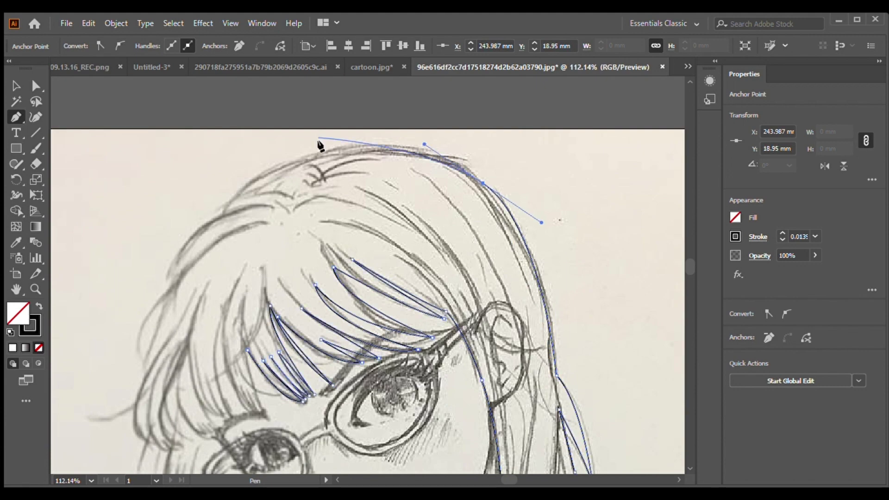
left_click(378, 163)
left_click(309, 166)
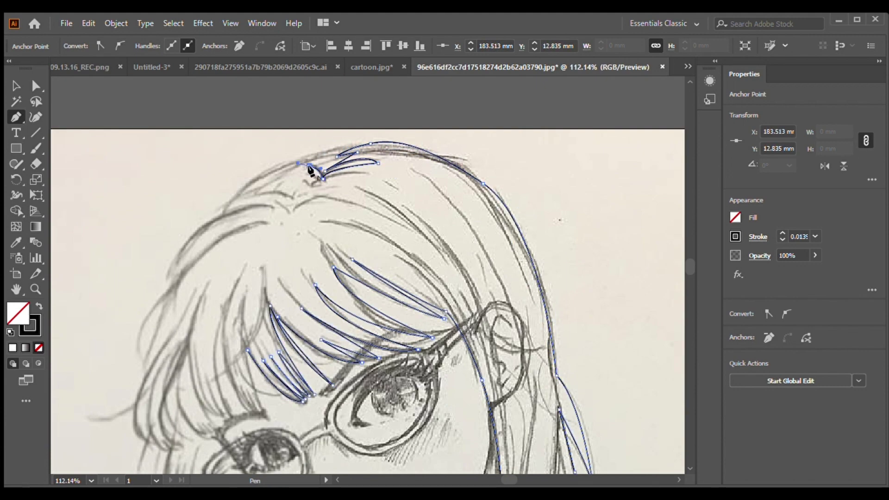
Curve the outline down the left side of the hair.
scroll(214, 247, "down", 2)
left_click_drag(165, 164, 160, 225)
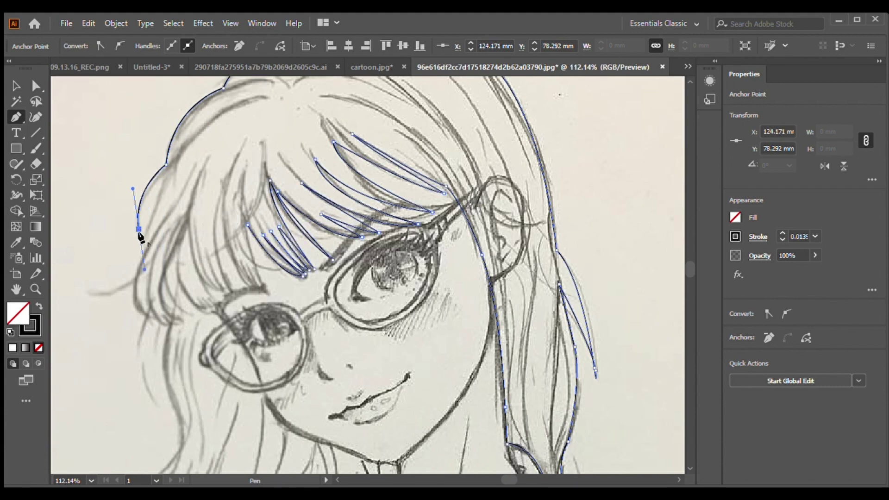
scroll(139, 231, "down", 1)
left_click_drag(130, 256, 100, 260)
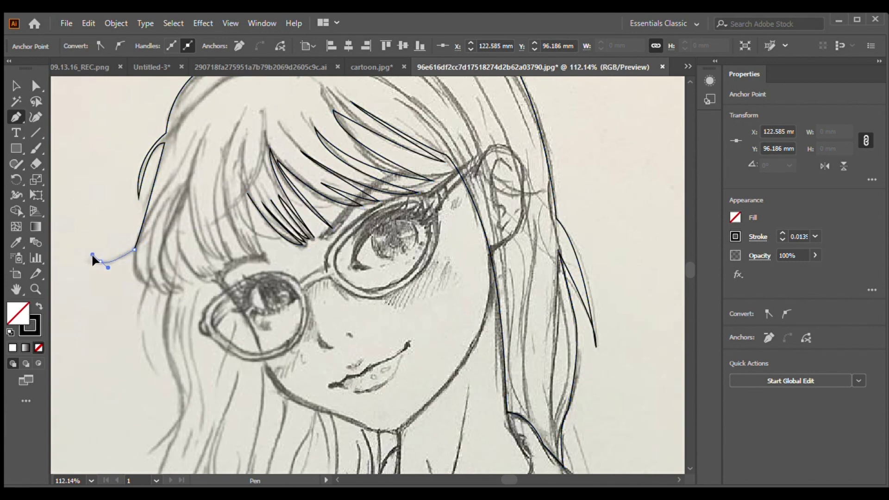
scroll(130, 246, "down", 1)
scroll(134, 259, "down", 1)
scroll(139, 278, "down", 1)
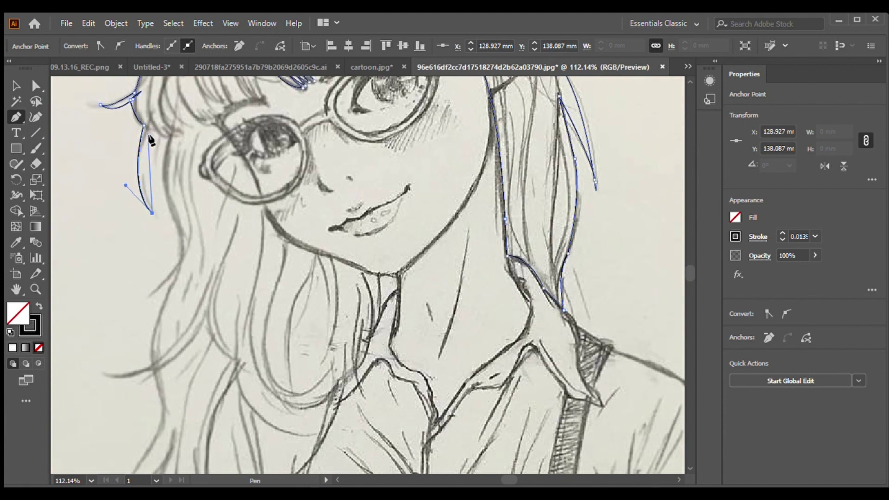
left_click(153, 227)
scroll(150, 208, "down", 1)
left_click(154, 256)
Continue the left hair edge down to its lower tip.
scroll(181, 241, "down", 1)
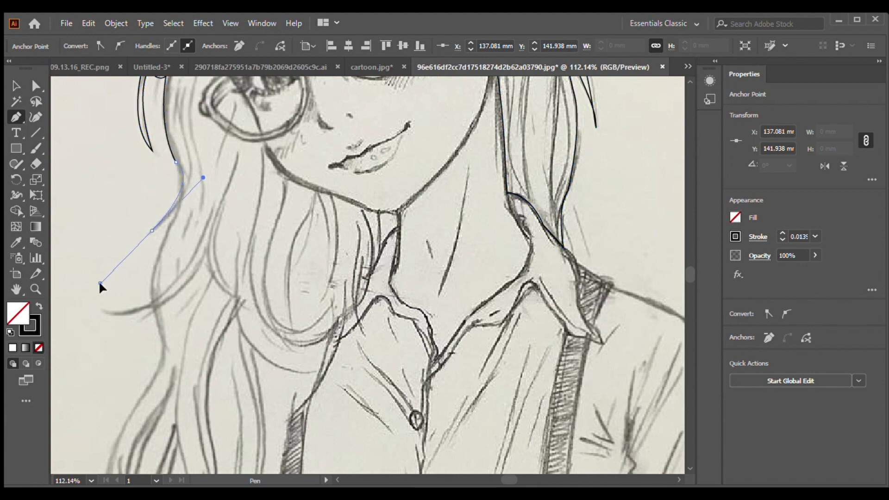
scroll(157, 257, "down", 1)
left_click_drag(151, 254, 159, 277)
scroll(153, 278, "down", 1)
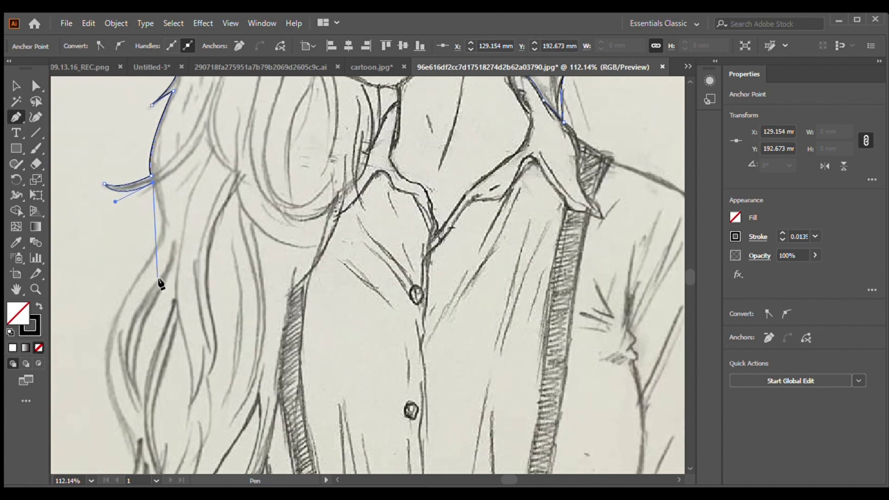
scroll(120, 259, "down", 2)
left_click(135, 301)
left_click_drag(98, 380, 81, 393)
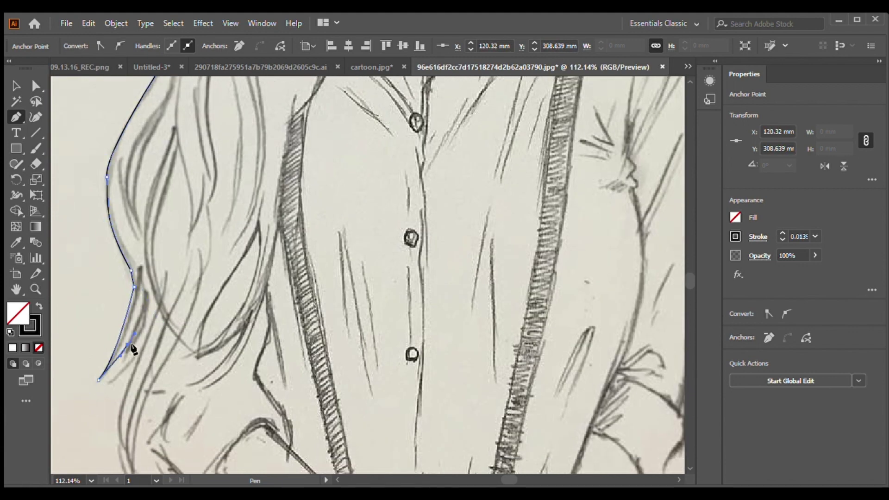
left_click(142, 353)
Curve the path back up the hair edge and shirt toward the neck.
scroll(135, 334, "down", 2)
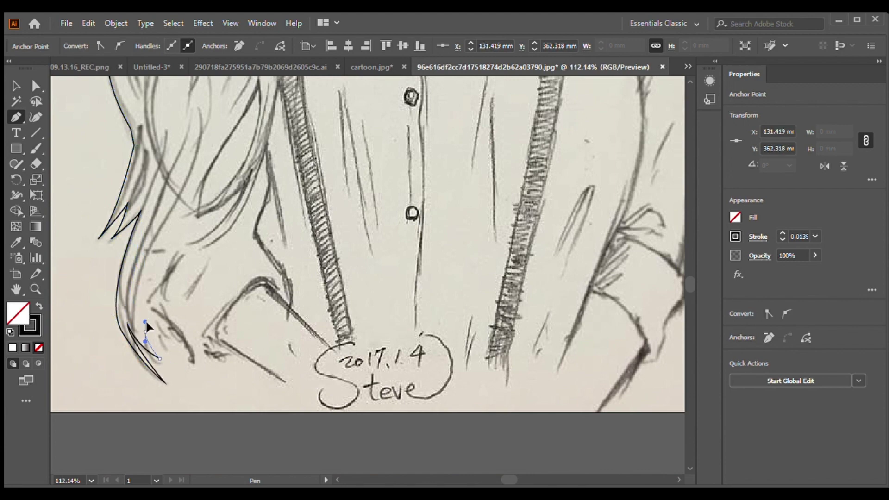
scroll(184, 348, "up", 2)
left_click_drag(170, 378, 218, 330)
scroll(232, 357, "up", 2)
left_click_drag(256, 439, 268, 344)
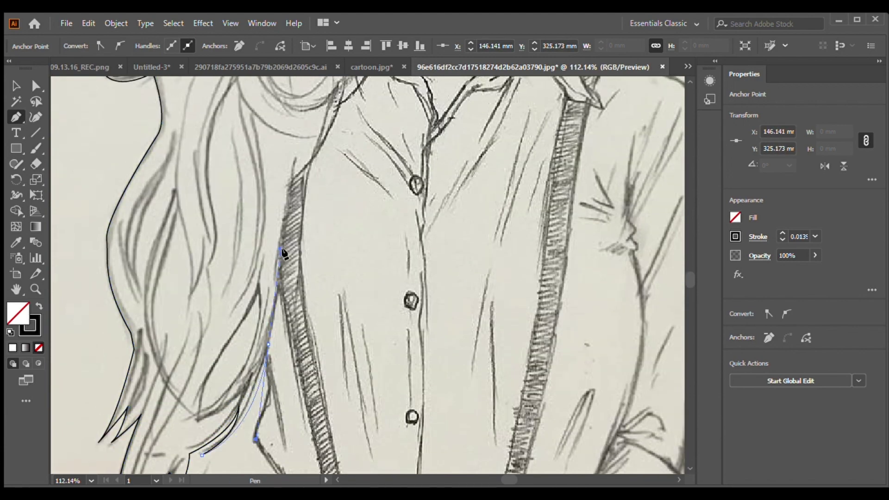
scroll(293, 258, "up", 4)
left_click(292, 348)
left_click_drag(342, 270, 347, 229)
Join the outline at the neck anchor and finish the hair path.
scroll(347, 229, "up", 2)
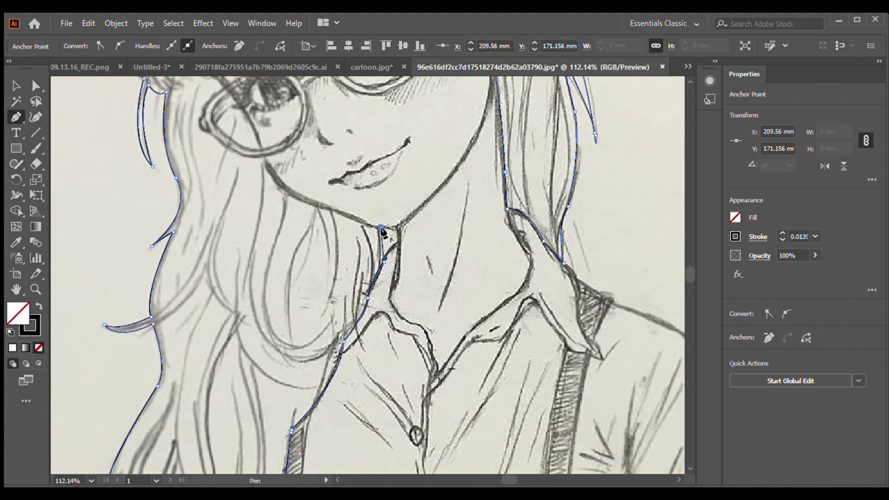
scroll(382, 231, "up", 3)
left_click(315, 379)
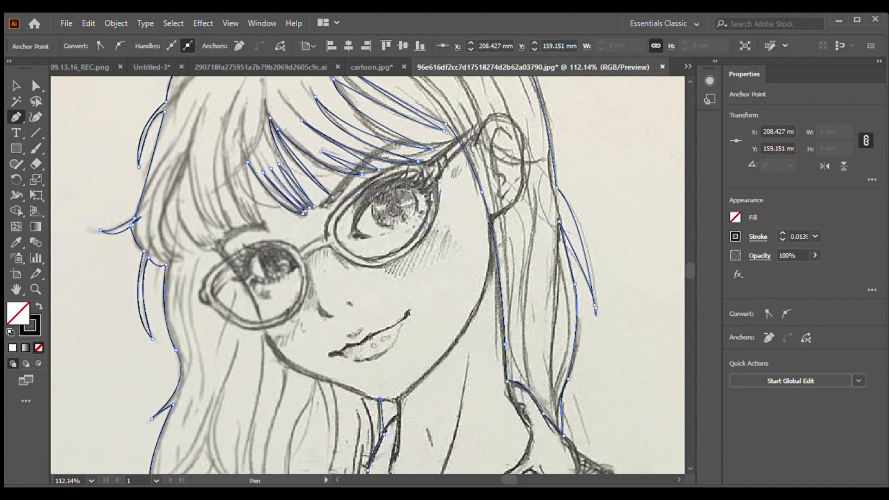
scroll(258, 260, "down", 2)
scroll(250, 305, "up", 2)
scroll(232, 361, "up", 2)
left_click_drag(241, 390, 222, 369)
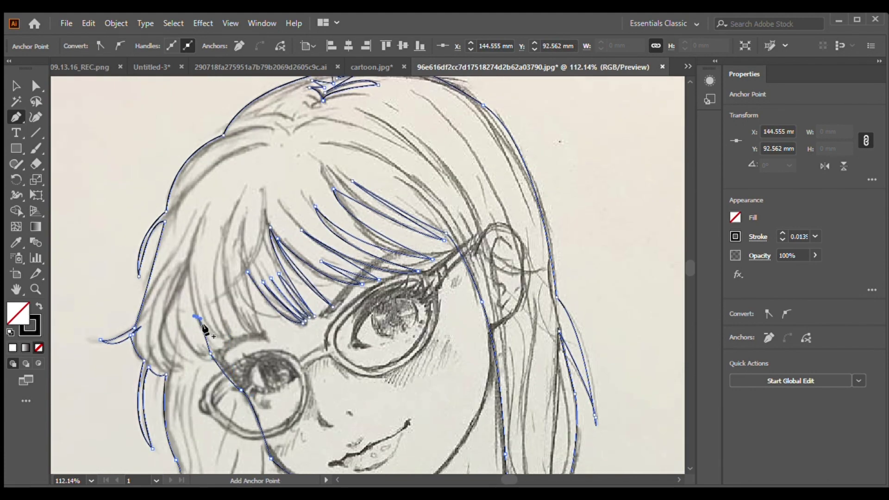
key("Escape")
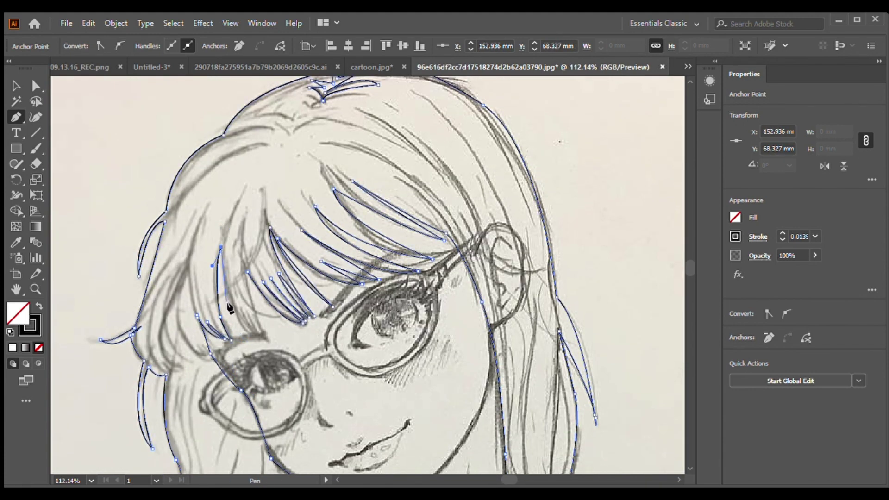
Add a short strand in the left bangs, then select all traced paths.
left_click(249, 331)
left_click_drag(238, 309, 239, 298)
key("ctrl+a")
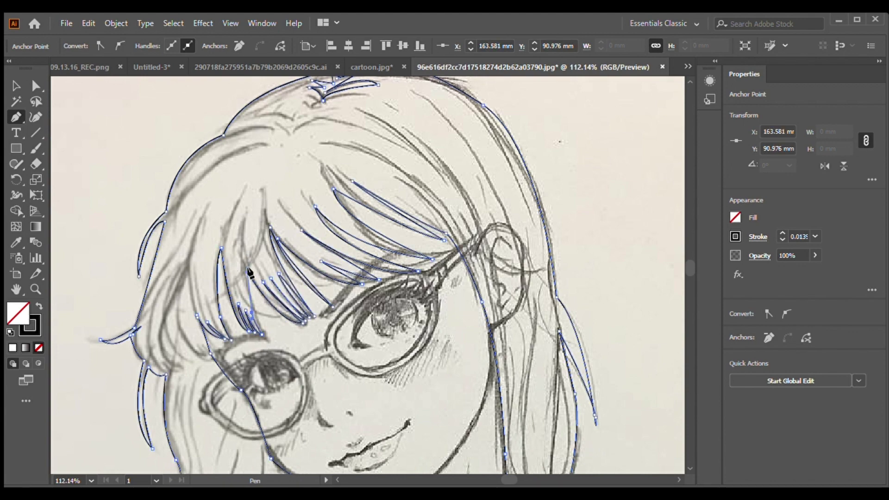
scroll(250, 285, "up", 2)
left_click(17, 86)
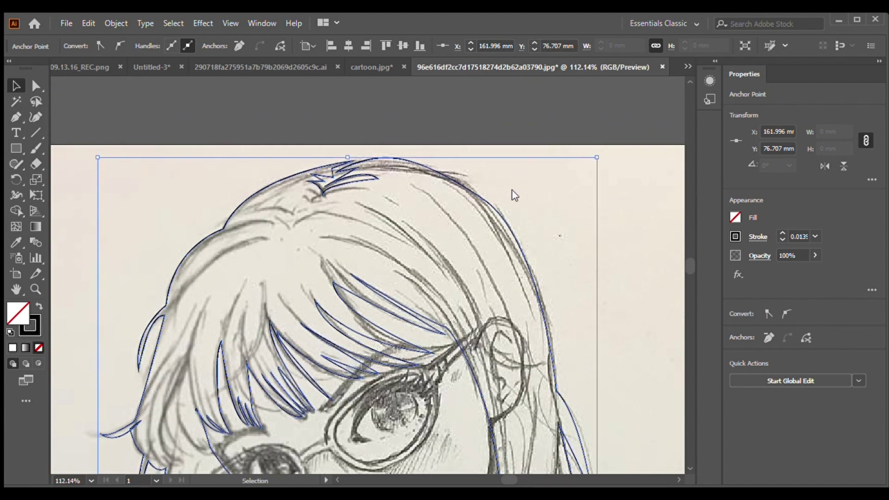
Give the hair a black fill and trace a path along the top of the glasses.
scroll(366, 275, "down", 3)
scroll(366, 275, "up", 1)
key("p")
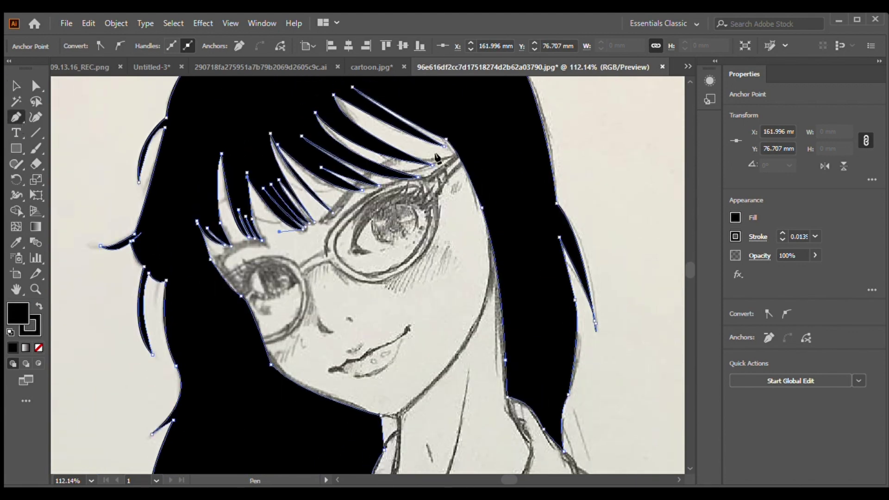
left_click(465, 153)
left_click(426, 179)
left_click(345, 215)
left_click_drag(332, 258, 304, 255)
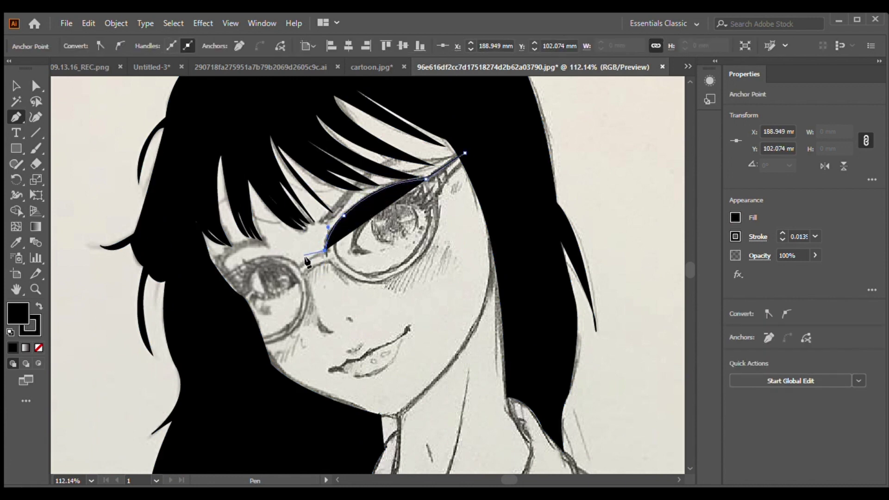
Set the hair shape's opacity to 43%.
key("v")
left_click(162, 326)
left_click(391, 46)
type("43")
key("Return")
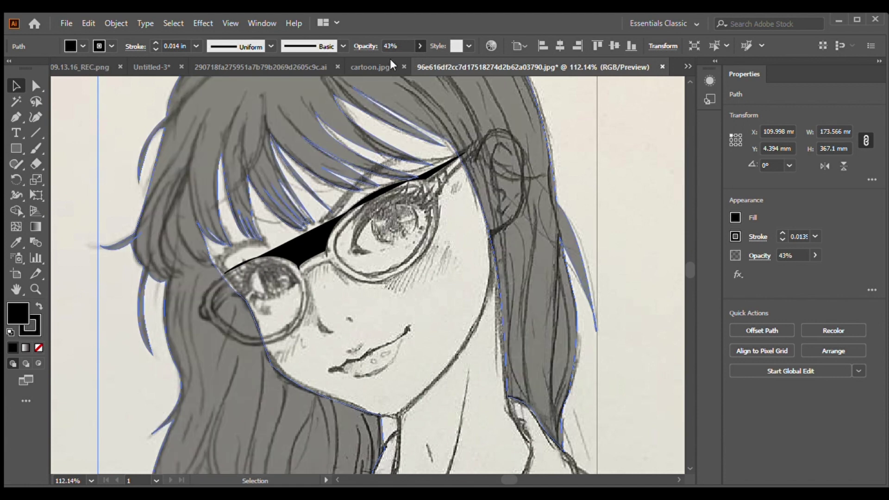
Start a new Pen path along the glasses frame.
key("p")
left_click(224, 273)
left_click(205, 306)
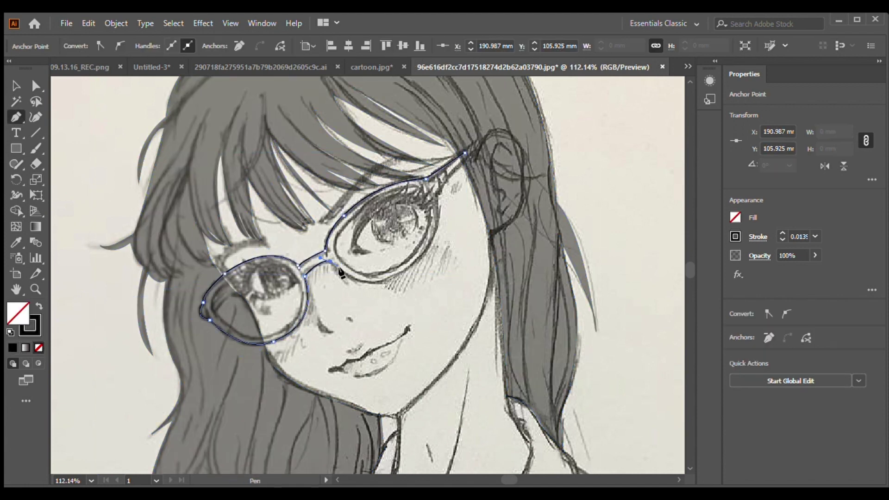
Trace the glasses frame toward the temple arm and both lens rims.
left_click_drag(439, 194, 474, 172)
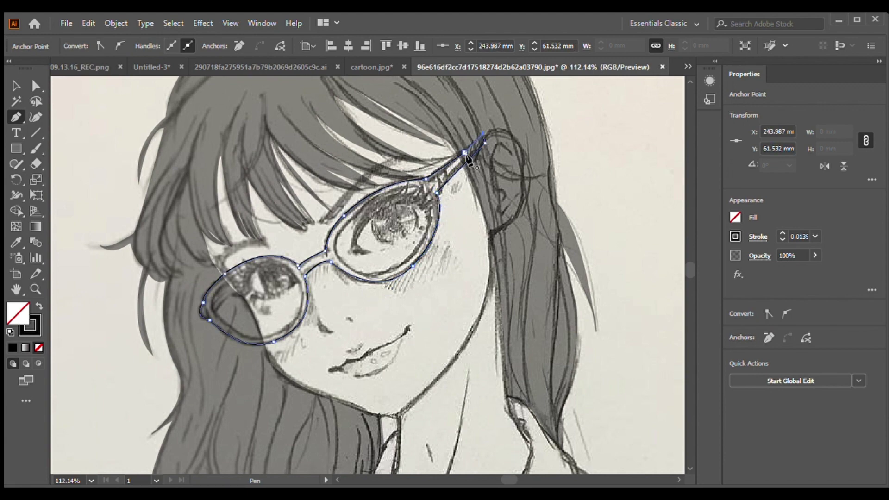
scroll(467, 158, "down", 2)
left_click(215, 282)
left_click_drag(270, 301, 289, 294)
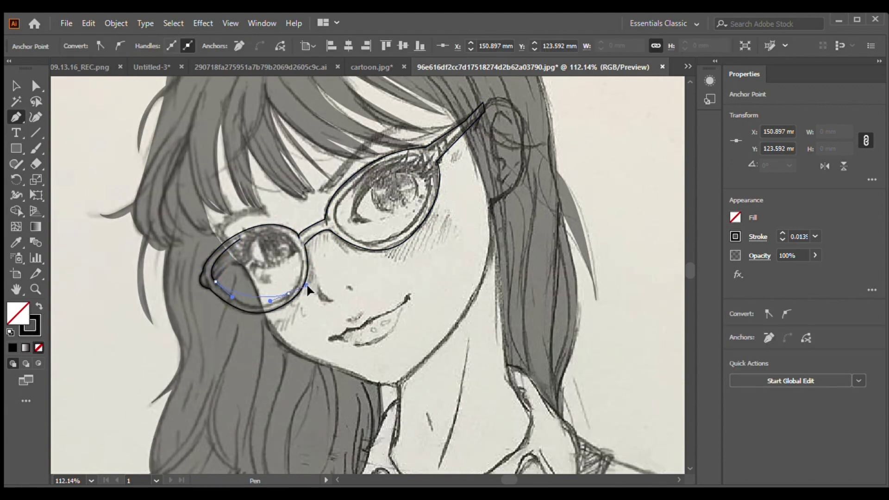
key("Escape")
left_click(299, 251)
left_click_drag(337, 203, 376, 153)
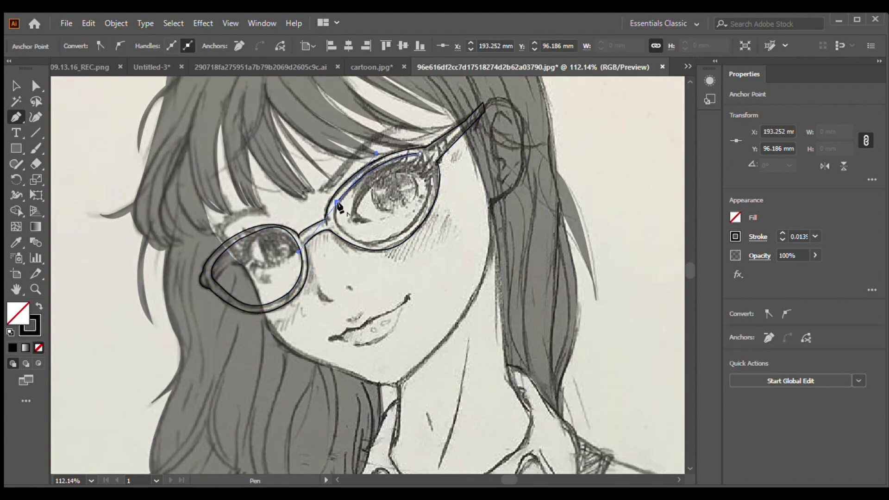
Merge the glasses into one dark red shape at 43% opacity.
scroll(426, 156, "up", 1)
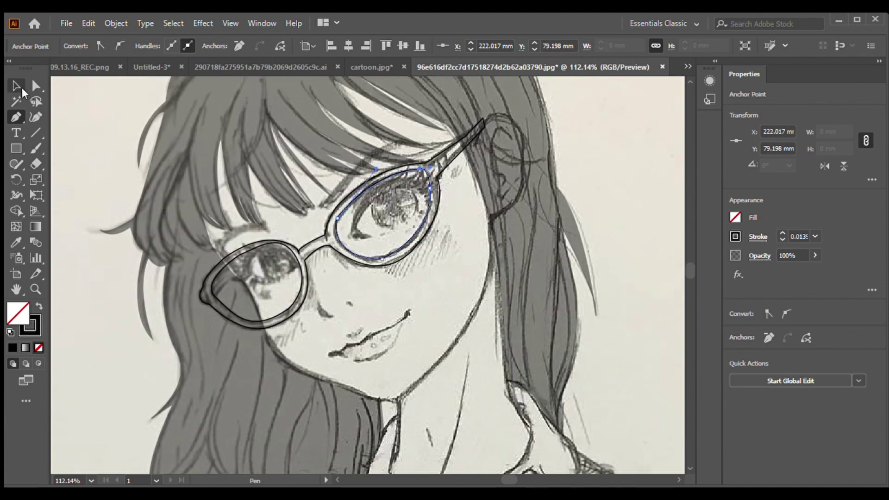
key("v")
key("ctrl+a")
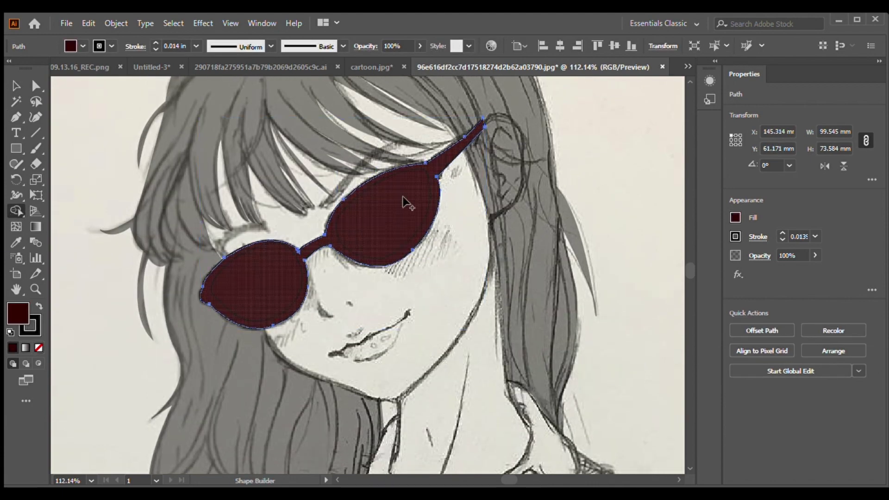
left_click(406, 218)
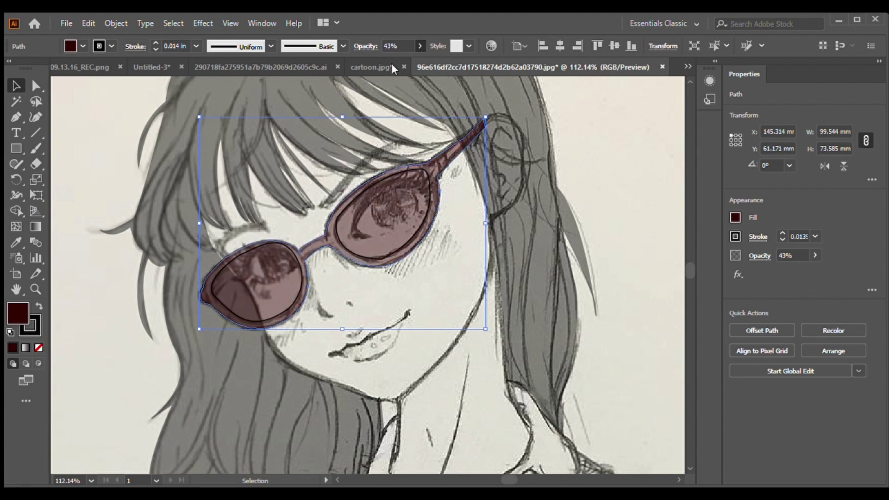
left_click(525, 233)
scroll(378, 199, "up", 2)
Draw filled eyebrow shapes above the right and left lenses.
scroll(377, 200, "up", 1)
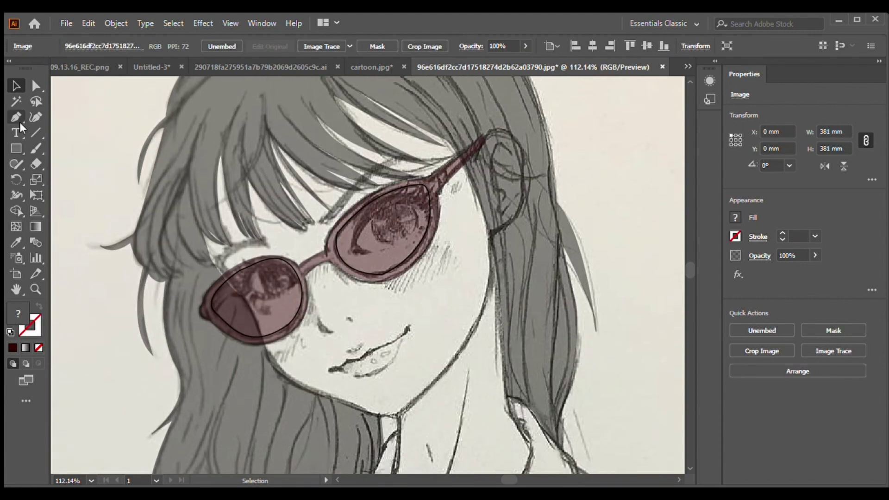
key("p")
left_click(320, 219)
left_click_drag(408, 158, 440, 164)
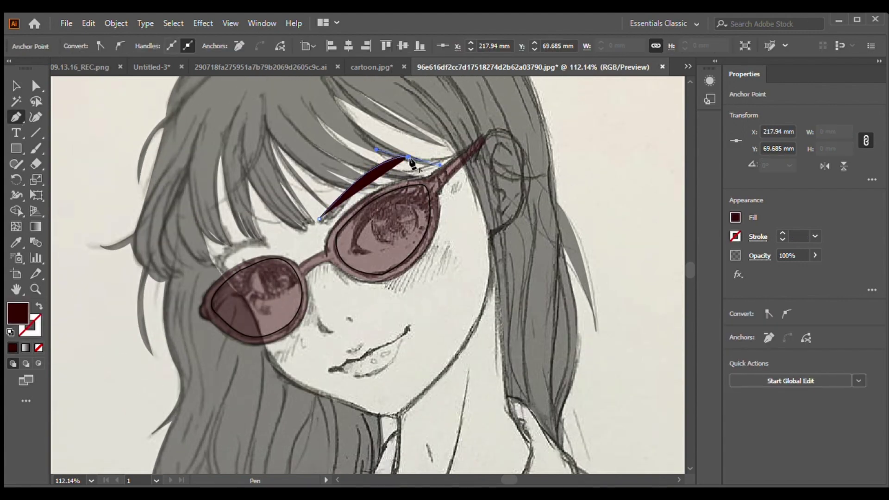
left_click(320, 219)
left_click(218, 276)
left_click_drag(241, 249, 267, 246)
Thicken the right eyebrow into a fuller curve with the Curvature Tool.
key("shift+grave")
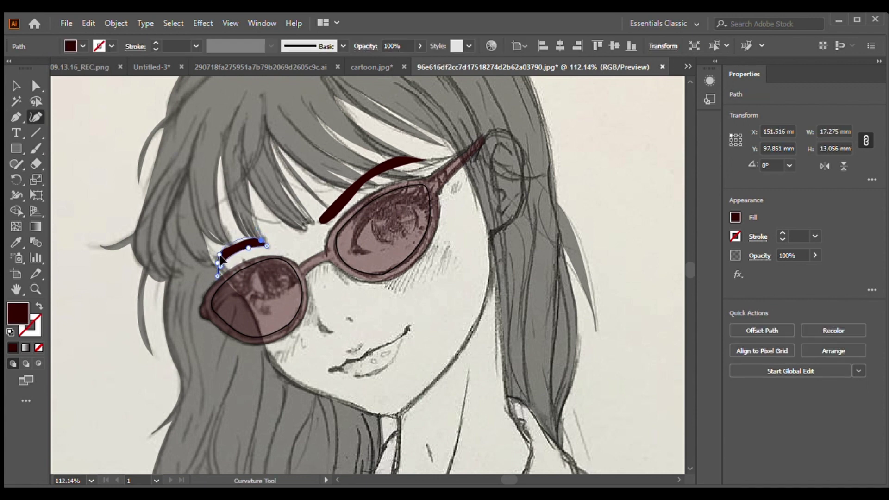
left_click(366, 183)
left_click_drag(343, 197, 354, 190)
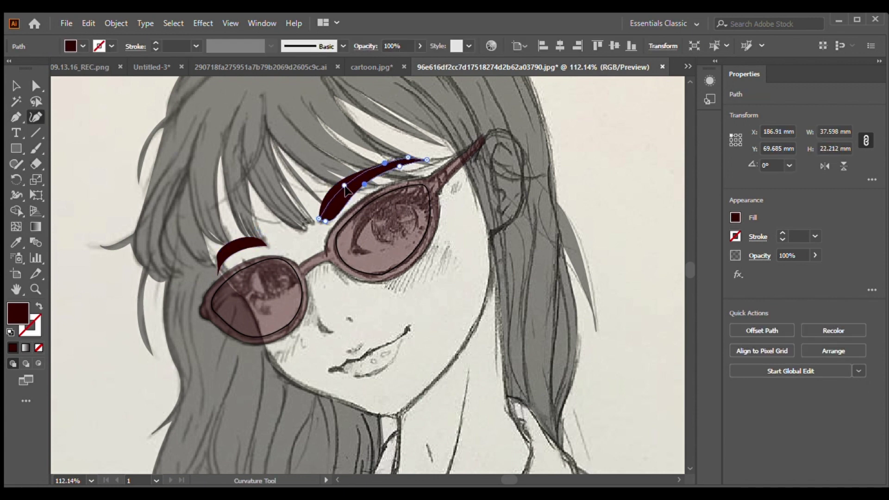
left_click(15, 118)
scroll(53, 138, "down", 2)
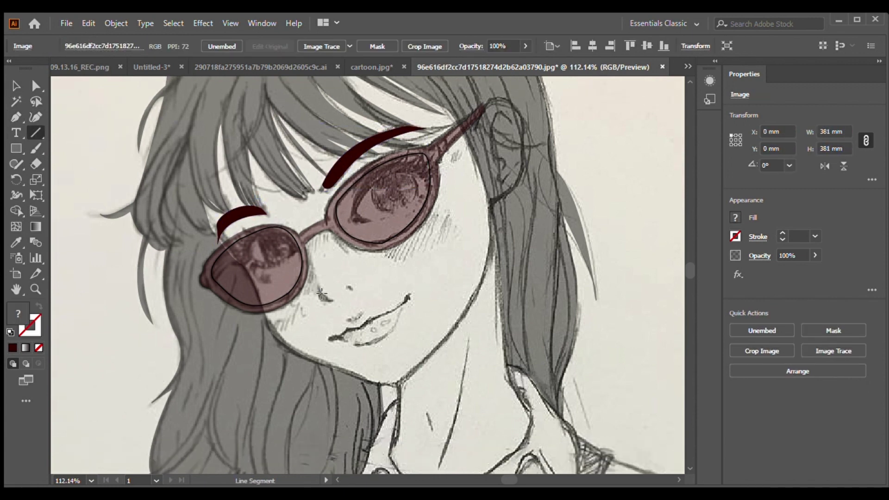
scroll(417, 231, "up", 5)
Trace the spiky upper lash outline of the right eye.
key("p")
left_click(479, 252)
left_click(508, 220)
left_click(544, 202)
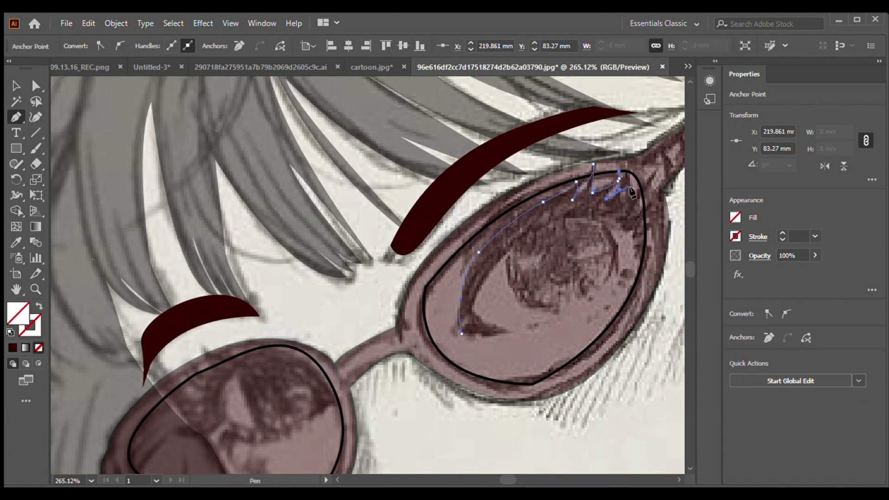
left_click(504, 330)
scroll(592, 247, "down", 1)
Draw the iris circle and a smaller pupil circle inside it.
key("l")
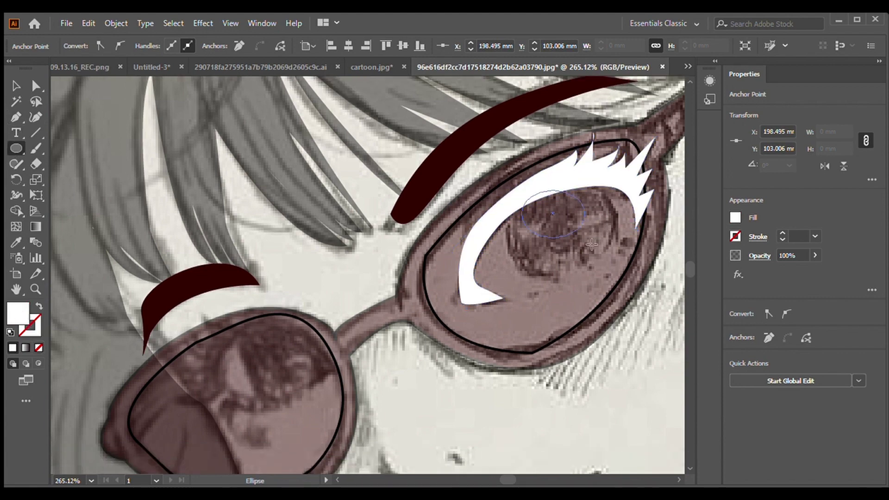
left_click_drag(515, 178, 620, 279)
left_click_drag(514, 229, 504, 236)
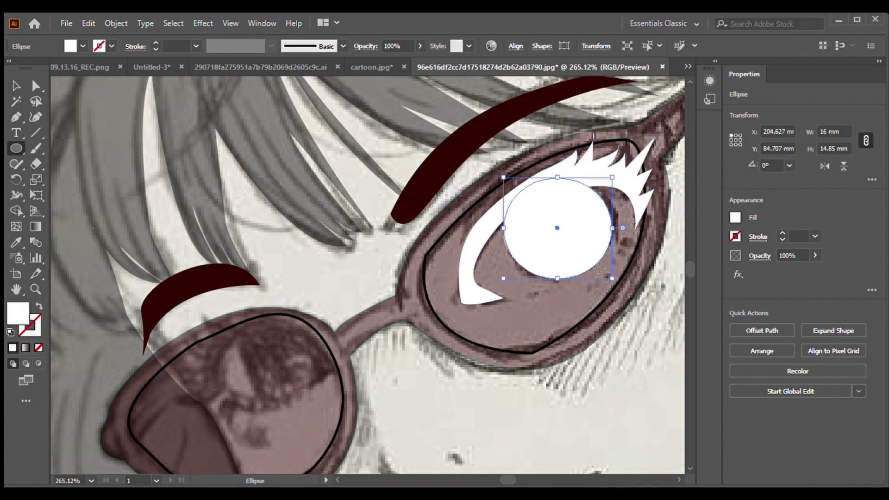
key("slash")
left_click_drag(528, 195, 589, 259)
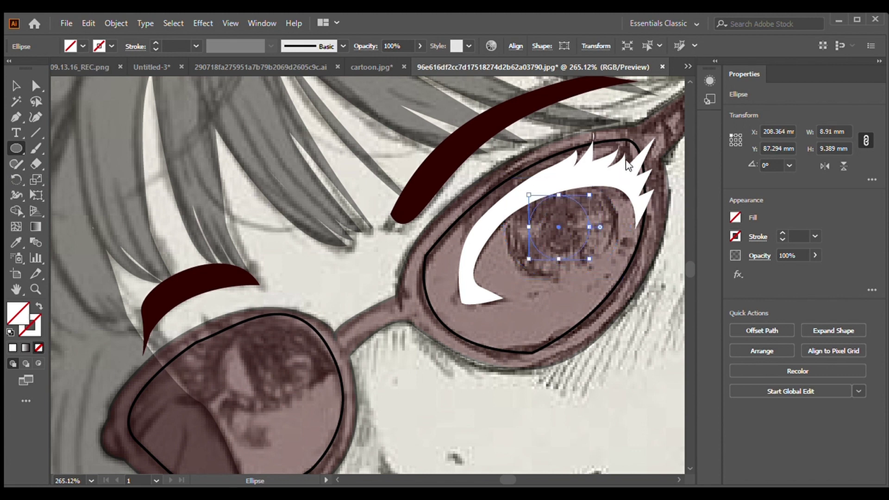
key("v")
Draw the curved eye-white shape along the lower eyelid.
key("p")
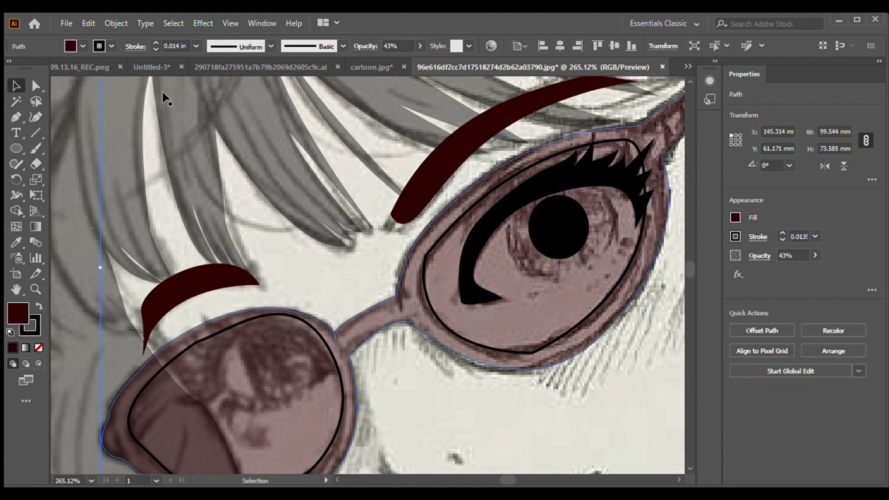
left_click(641, 212)
left_click(632, 178)
left_click_drag(552, 186, 593, 182)
left_click_drag(481, 297, 561, 306)
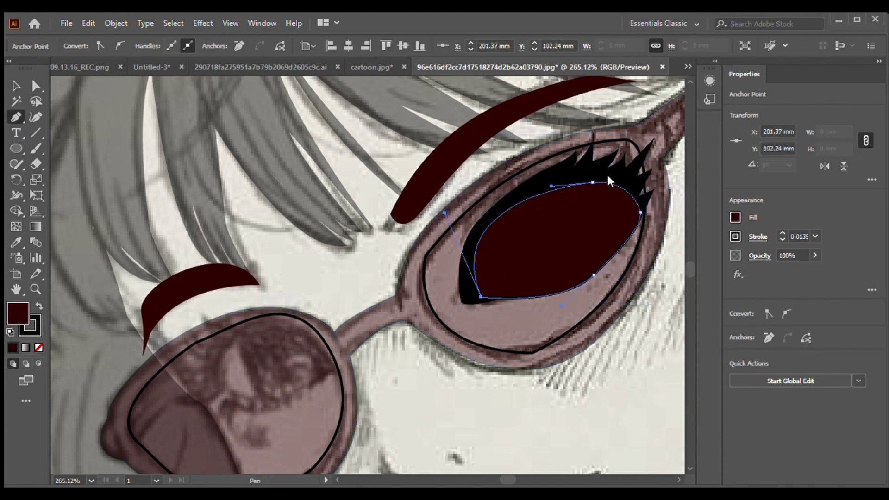
Fill the iris with a dark navy gradient.
left_click(326, 217)
left_click(26, 348)
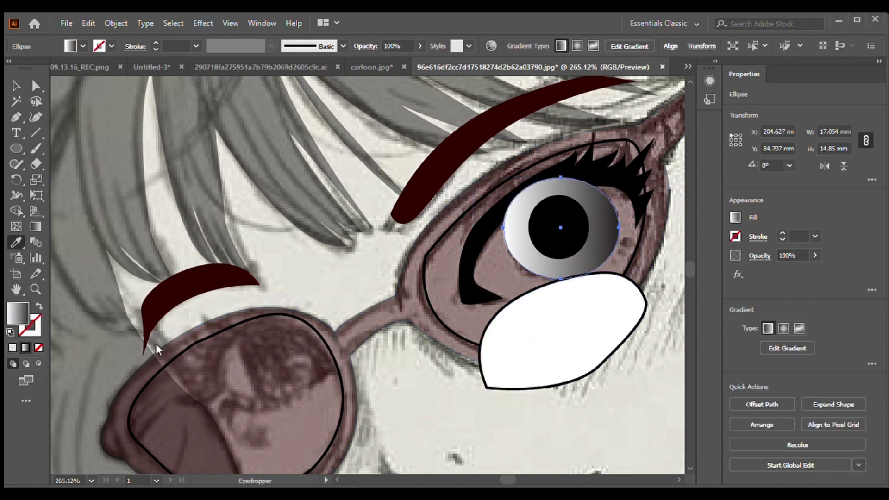
left_click(163, 308)
key("e")
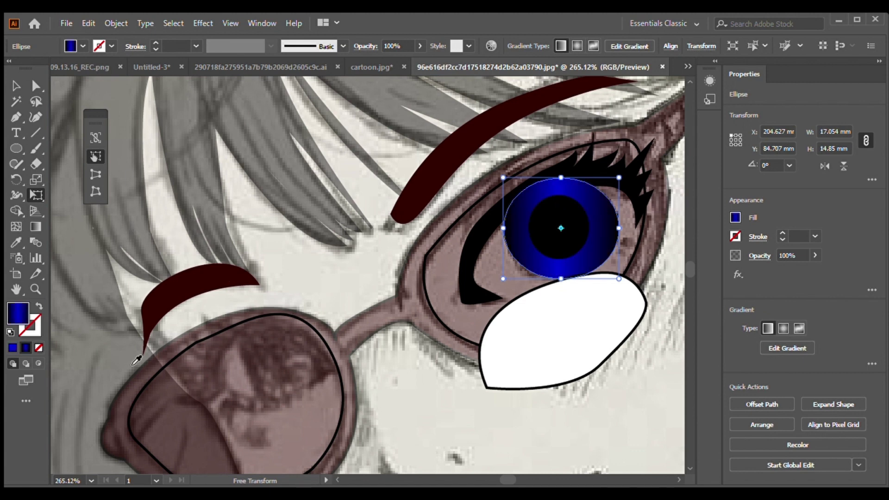
Add white highlight ellipses and group them with the iris.
key("l")
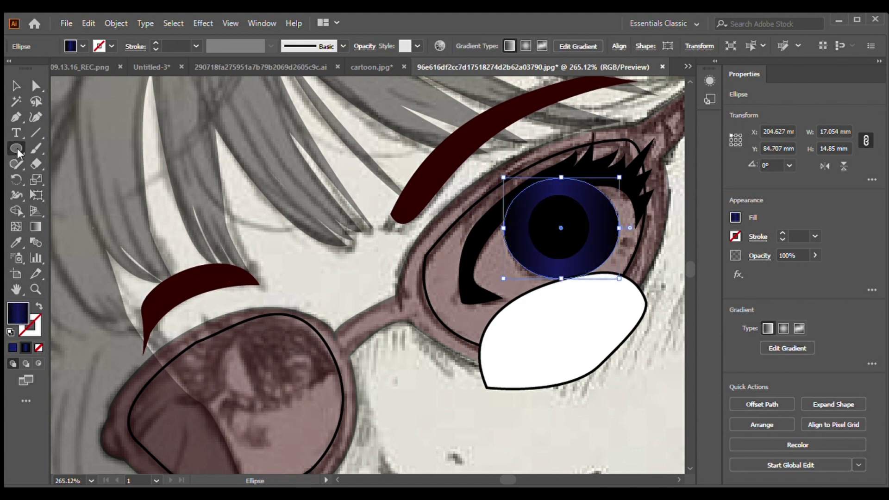
left_click(12, 348)
key("v")
left_click(621, 232)
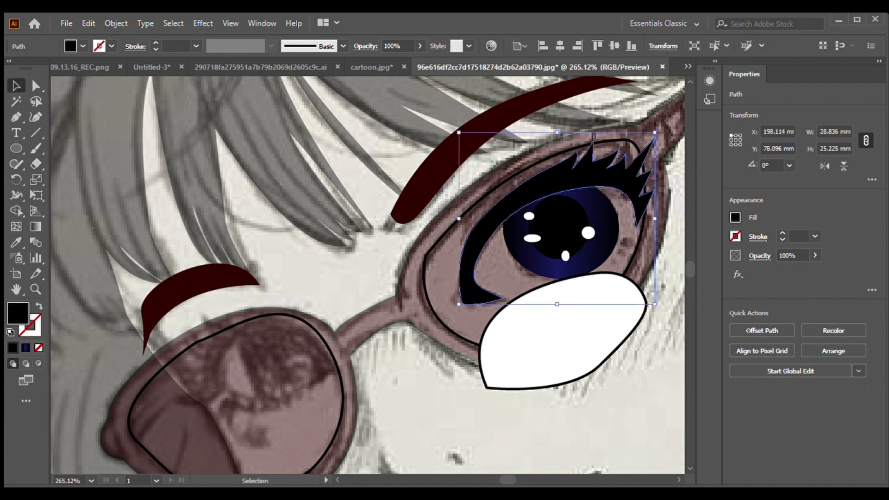
left_click(556, 338)
left_click(575, 204)
left_click(528, 215, "shift")
key("ctrl+g")
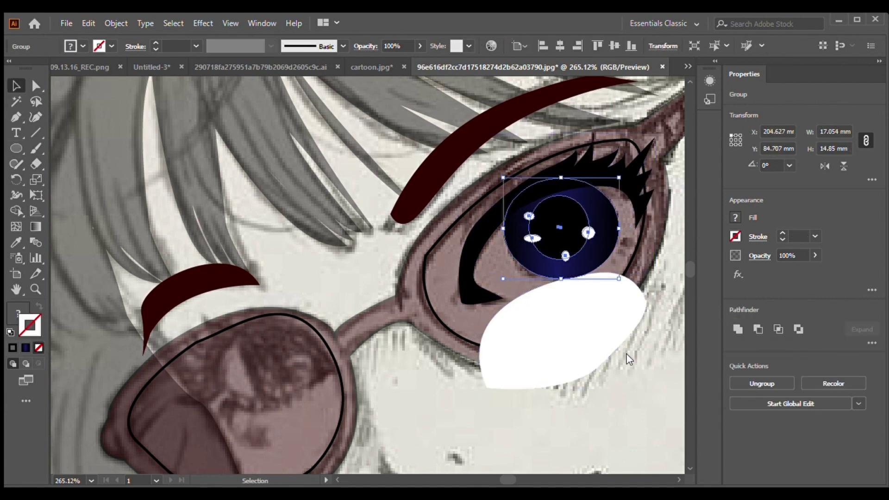
Move the white eye shape up behind the iris and reshape it.
left_click_drag(555, 333, 544, 250)
left_click(561, 182)
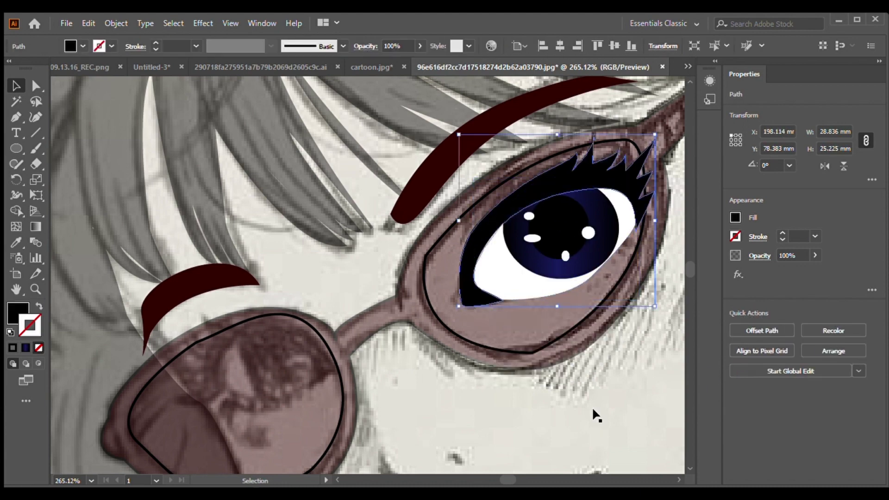
key("shift+grave")
left_click(626, 220)
left_click(13, 81)
left_click(173, 427)
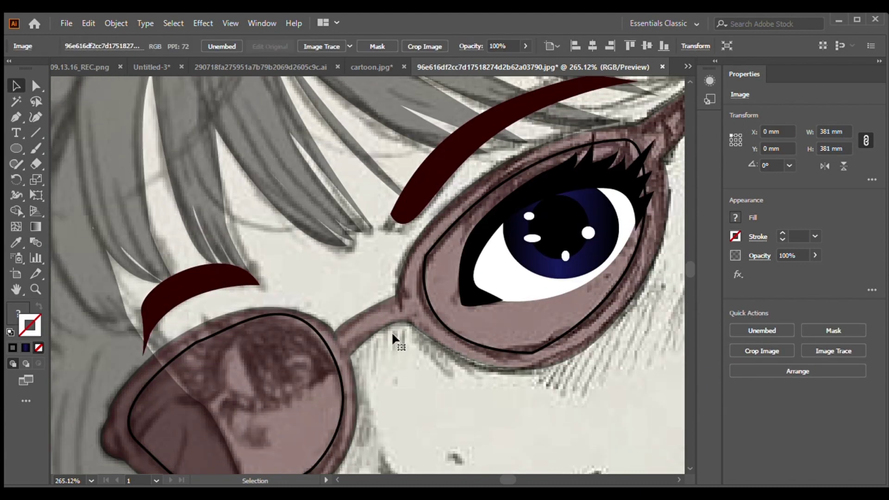
Zoom in on the left-lens eye and draw a navy gradient iris, black pupil and white highlight.
key("z")
left_click_drag(165, 272, 329, 402)
key("l")
left_click_drag(312, 233, 493, 412)
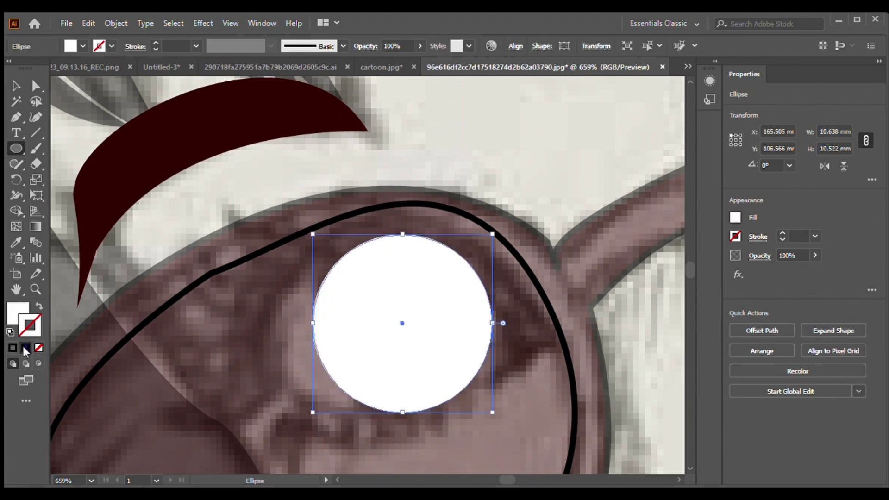
key("period")
left_click_drag(402, 322, 446, 365)
key("comma")
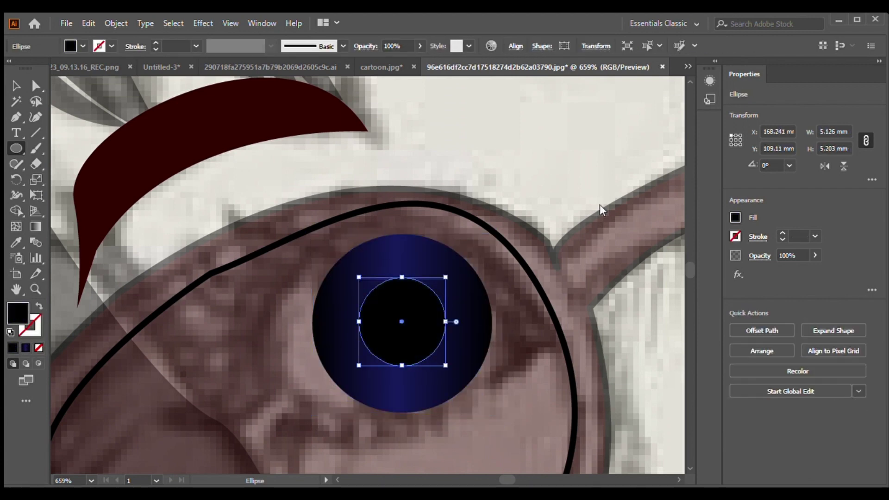
left_click_drag(426, 287, 445, 306)
left_click_drag(391, 360, 391, 361)
scroll(390, 361, "down", 1)
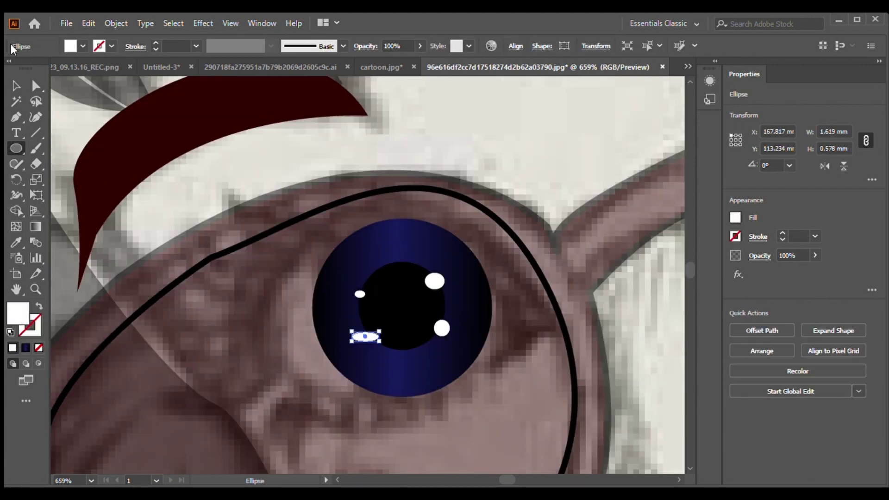
Draw a white eye-white shape with the Pen tool and send it behind the iris.
key("p")
left_click(351, 218)
left_click_drag(266, 342, 266, 370)
left_click(514, 350)
left_click(351, 219)
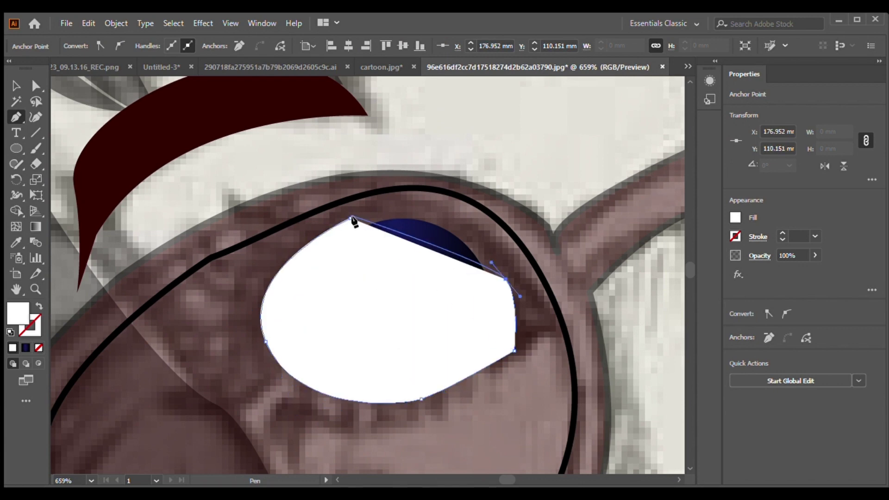
key("v")
mouse_move(433, 326)
left_mouse_down()
mouse_move(228, 394)
mouse_move(393, 310)
left_mouse_up()
left_click(364, 298)
key("ctrl+g")
key("ctrl+shift+bracketleft")
scroll(287, 325, "up", 1)
Begin the upper lash shape with pointed spikes from the eye's inner corner along the lid.
key("p")
left_click(286, 369)
left_click(229, 406)
left_click(167, 420)
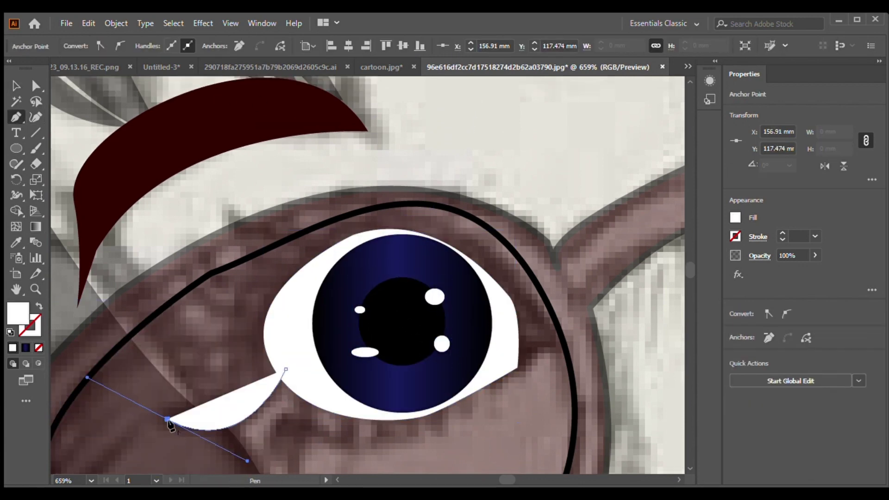
left_click(230, 383)
left_click(159, 351)
left_click_drag(165, 318, 167, 303)
Continue the lash spikes over the top and outer corner, close the shape, and fill it black.
left_click(240, 331)
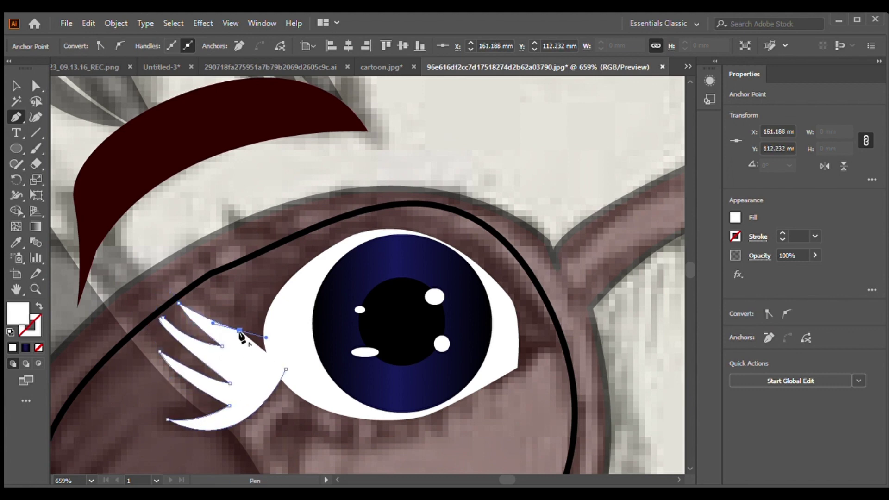
left_click(191, 281)
left_click(247, 305)
left_click(216, 270)
left_click(257, 289)
left_click_drag(264, 273, 269, 278)
left_click(266, 225)
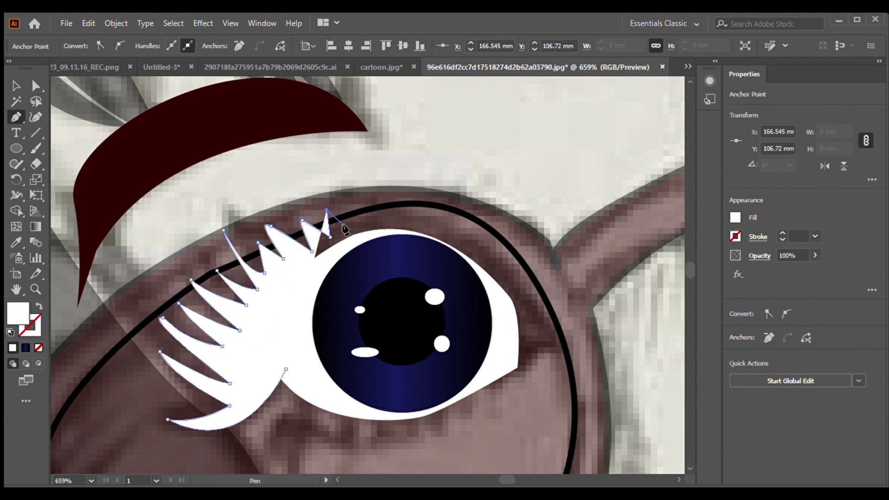
left_click(384, 202)
left_click(556, 347)
left_click(361, 252)
left_click_drag(286, 370, 292, 391)
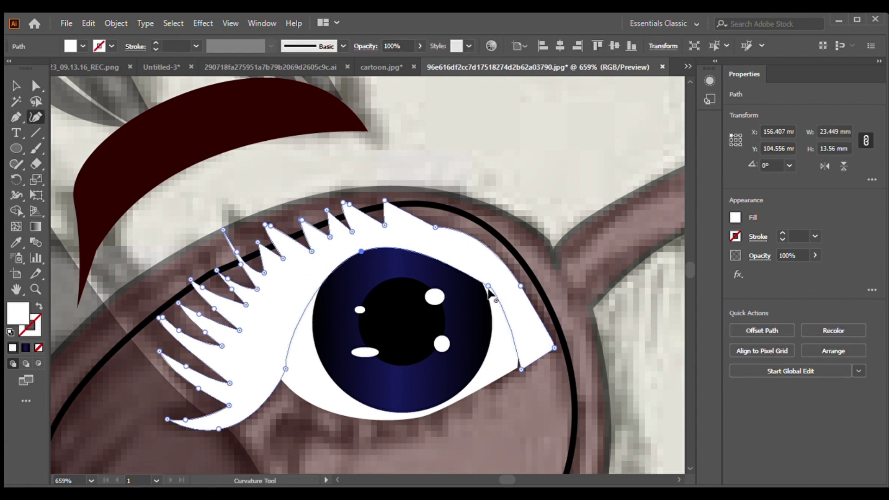
left_click(13, 348)
Draw the lower lash line beneath the eye.
scroll(366, 278, "down", 1)
left_click(36, 117)
left_click(303, 353)
left_click(303, 373)
left_click(311, 357)
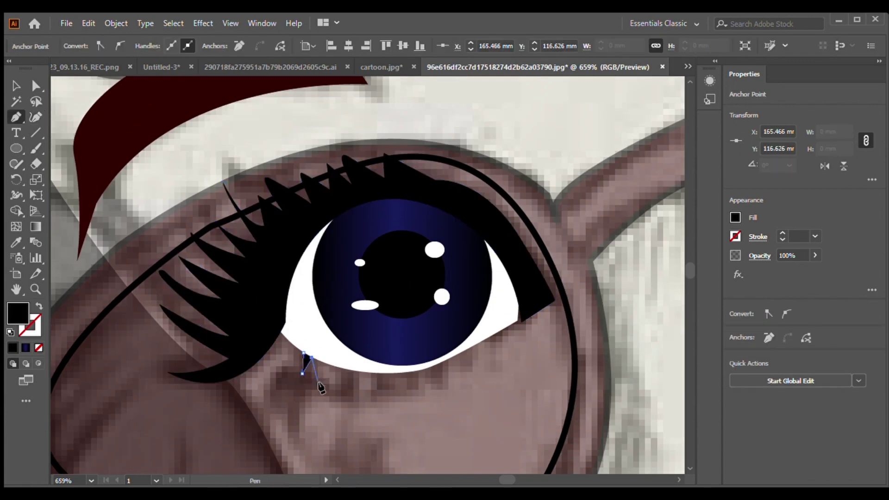
left_click(454, 366)
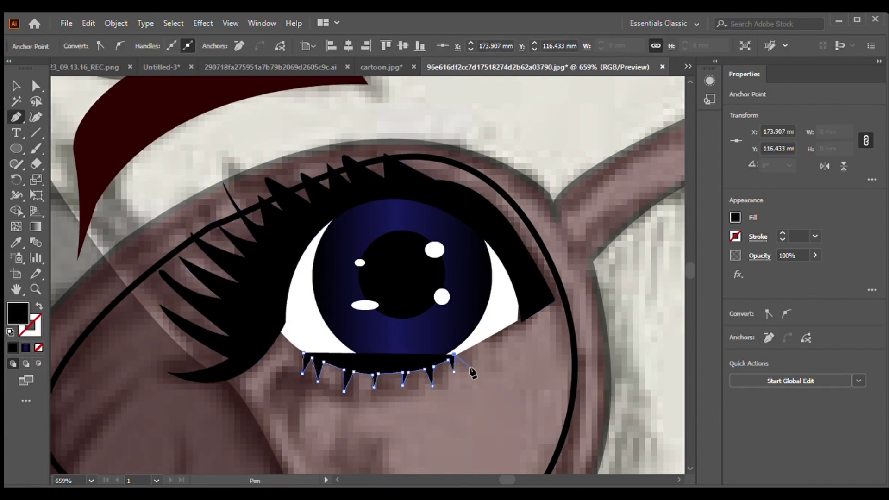
Trace an unfilled zigzag Pen path along the lower lid of the right eye.
key("v")
scroll(366, 278, "down", 3)
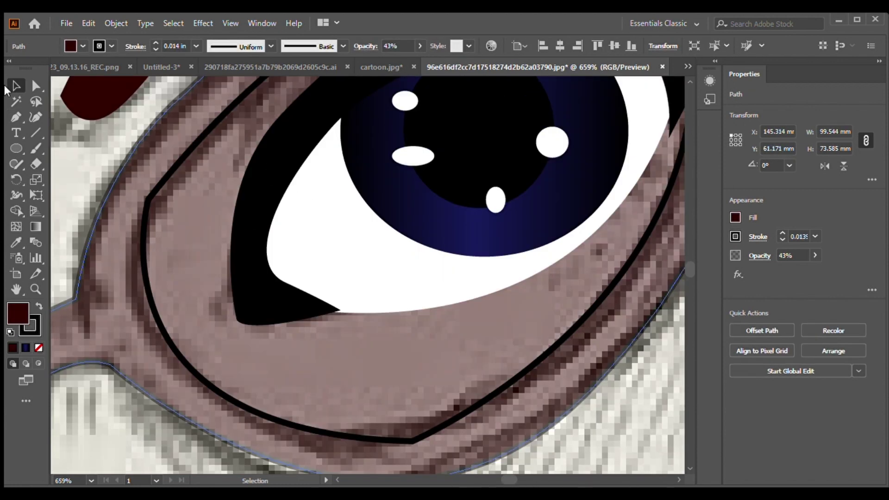
key("p")
left_click(418, 311)
left_click(424, 332)
left_click(426, 309)
key("slash")
left_click(526, 280)
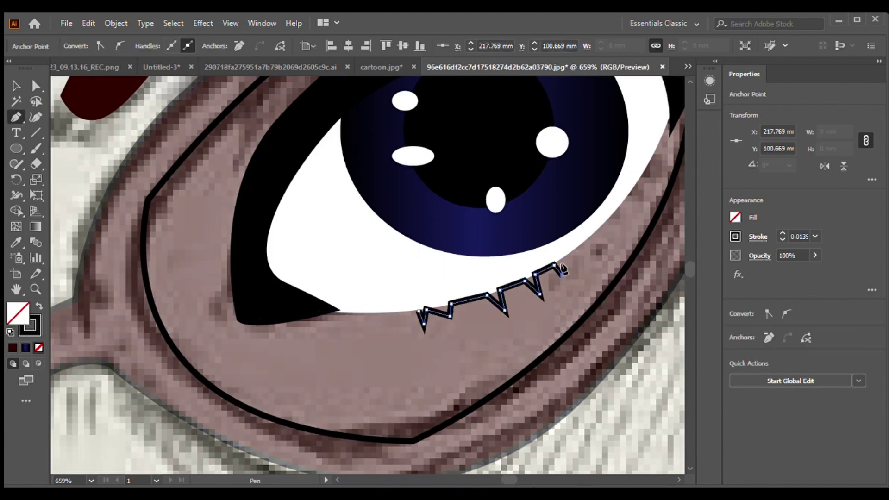
left_click(609, 216)
left_click(621, 227)
left_click(635, 188)
left_click(642, 204)
left_click(653, 161)
left_click(661, 167)
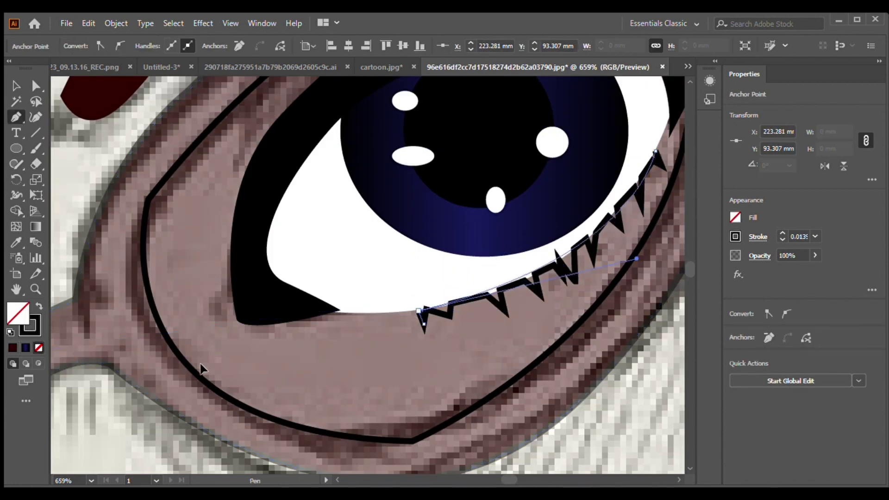
Make the lower lashes solid black, refine them with the Curvature tool, and zoom out.
key("v")
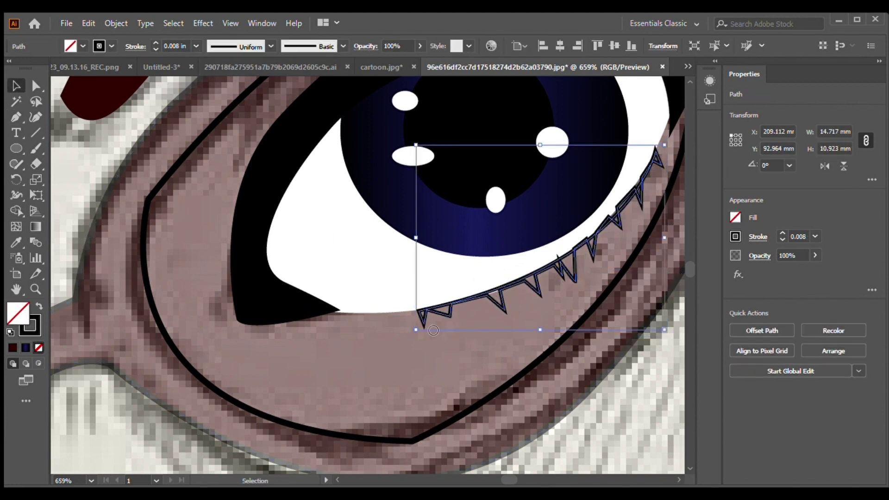
key("d")
key("shift+x")
scroll(572, 367, "up", 1)
key("shift+grave")
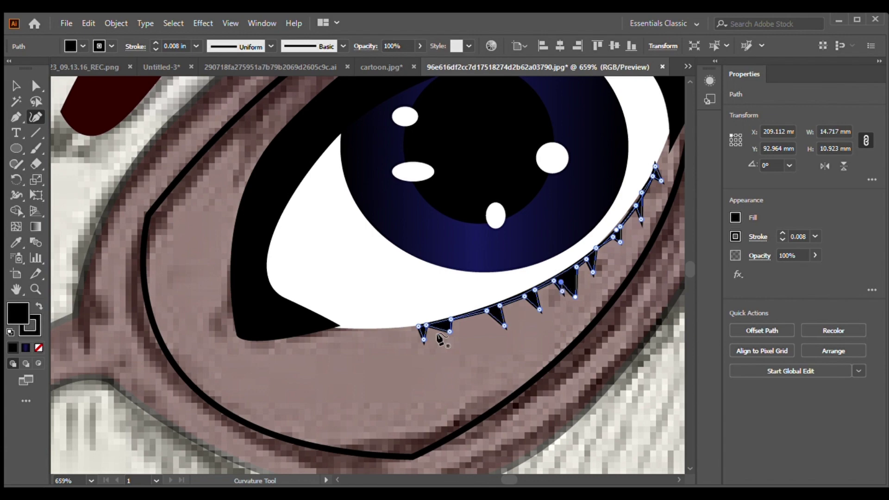
key("v")
left_click(175, 368)
key("ctrl+minus")
key("ctrl+minus")
key("ctrl+minus")
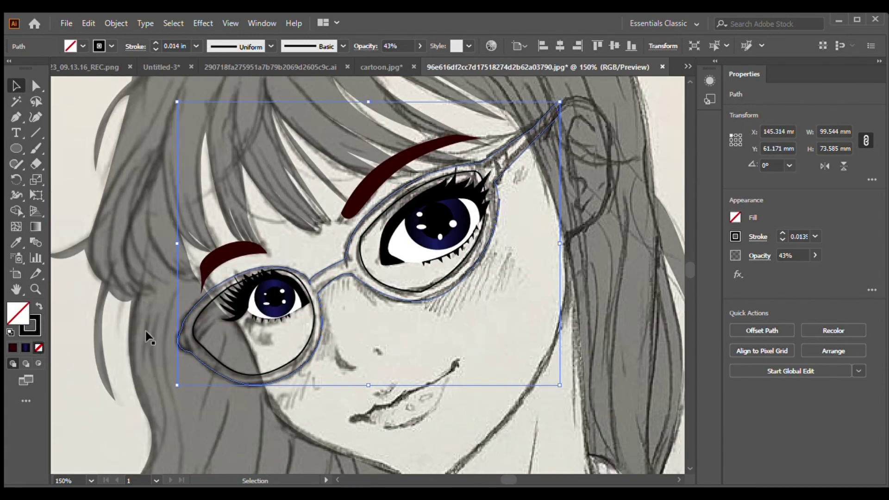
Trace the upper lip outline with the Pen tool.
scroll(147, 337, "down", 5)
scroll(322, 282, "down", 1)
scroll(323, 282, "up", 5)
key("p")
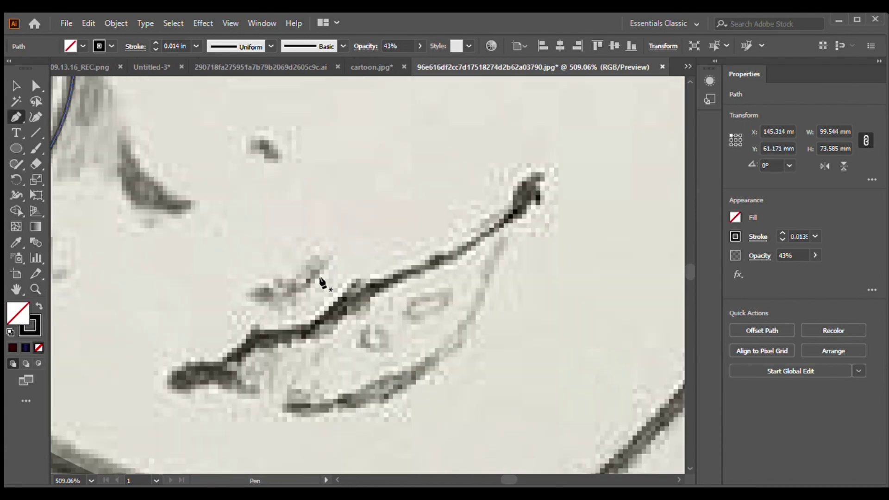
left_click(317, 277)
mouse_move(261, 304)
left_mouse_down()
mouse_move(270, 305)
mouse_move(254, 359)
left_mouse_up()
left_click(172, 370)
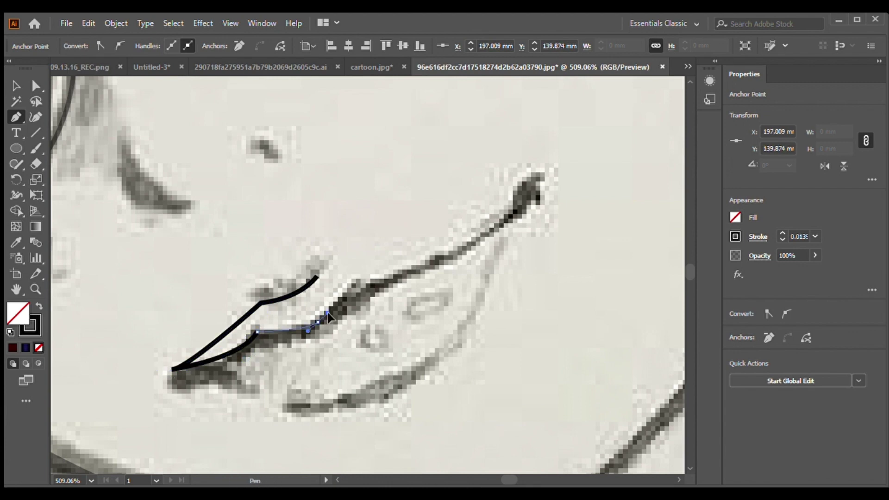
left_click(357, 280)
left_click(514, 211)
Trace the lower lip outline as a closed shape.
left_click(318, 277)
scroll(248, 347, "down", 2)
left_click(220, 325)
left_click_drag(383, 344, 442, 317)
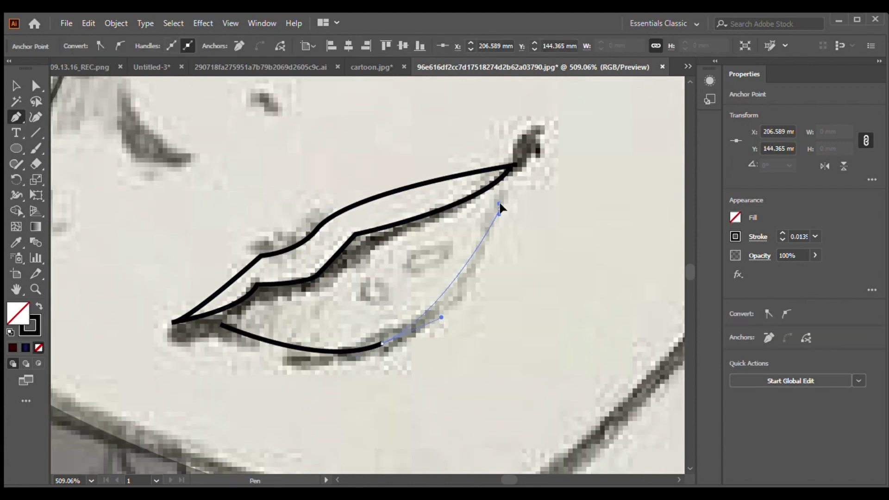
left_click(499, 206)
left_click(514, 171)
left_click(418, 224)
left_click(336, 277)
left_click(221, 324)
scroll(470, 382, "up", 1)
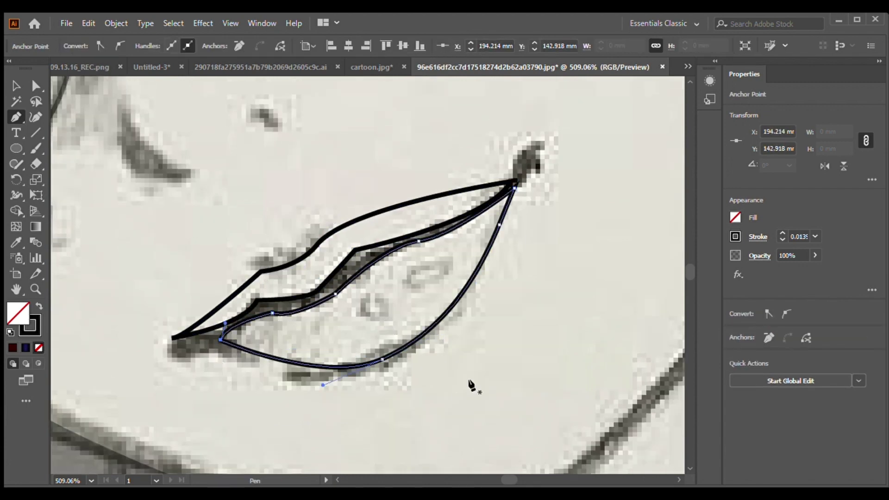
Draw the lip parting line as a closed shape and fill it black.
left_click(166, 342)
left_click(210, 352)
left_click(324, 304)
left_click(458, 219)
left_click(547, 145)
left_click(512, 165)
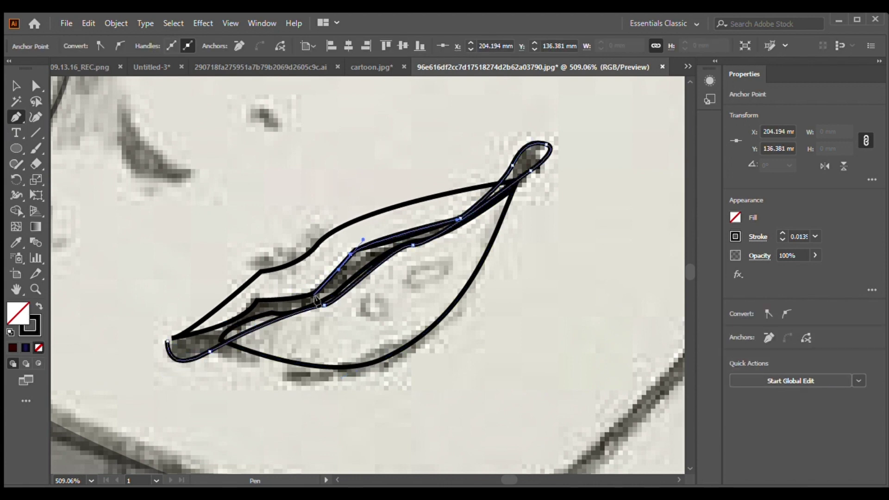
key("d")
key("shift+x")
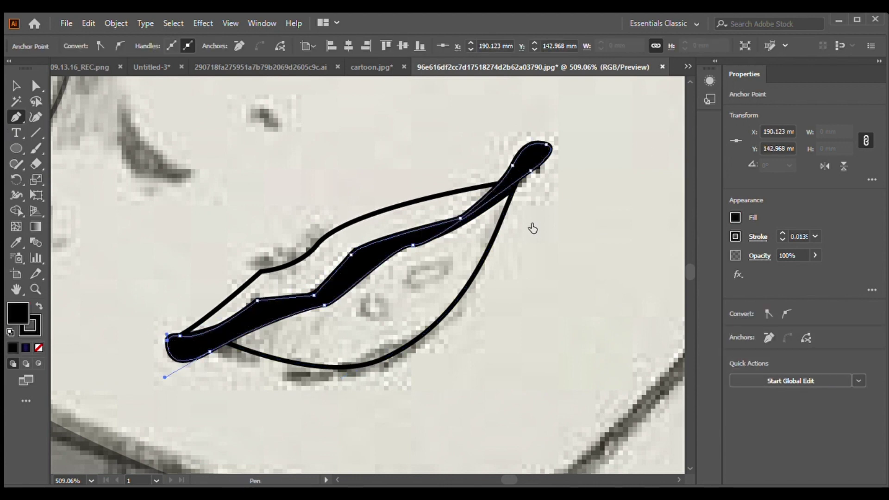
Fill the upper and lower lips red.
scroll(529, 227, "down", 1)
key("v")
left_click(510, 200)
left_click(13, 347)
left_click(223, 286)
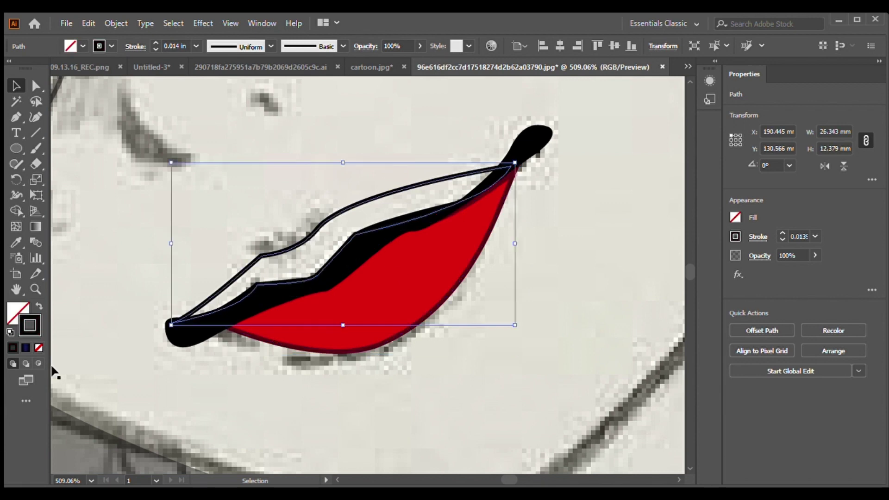
left_click(13, 348)
Add two white lip highlights and make them semi-transparent.
left_click(15, 120)
left_click(415, 261)
left_click(461, 240)
left_click(415, 283)
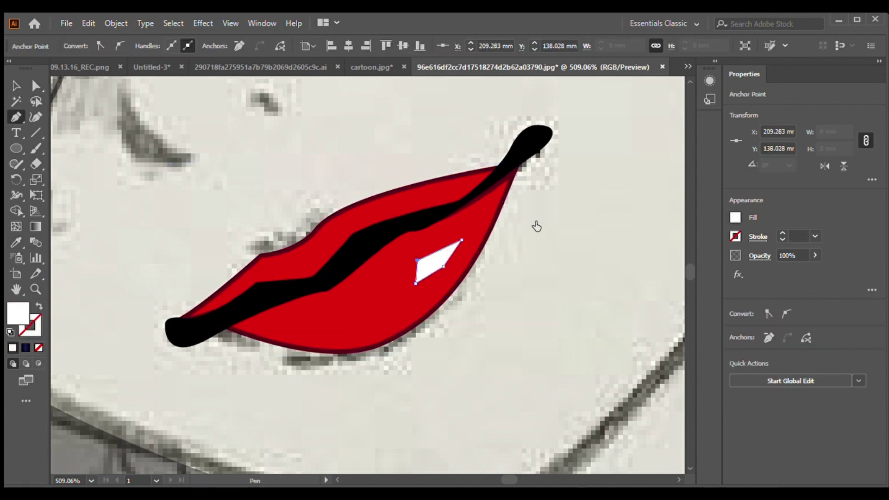
left_click(398, 304)
key("v")
left_click_drag(397, 65, 380, 65)
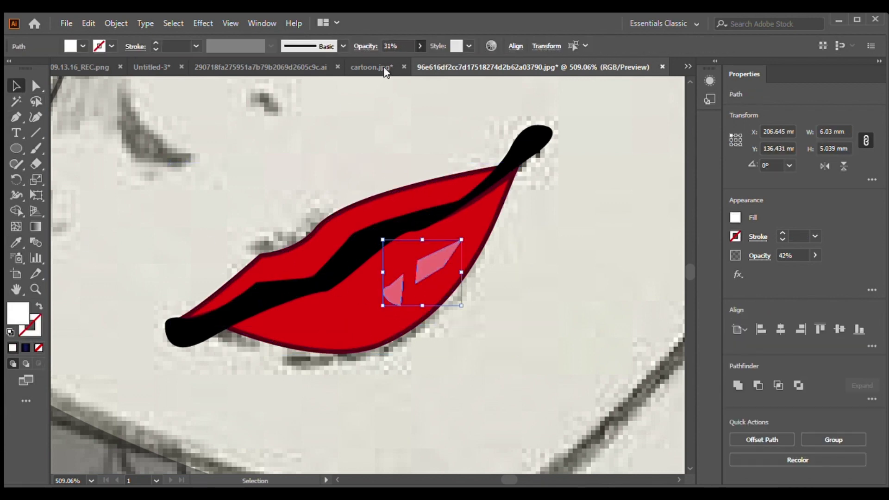
left_click(176, 244)
Draw a small black ellipse nostril dot above the lips.
key("l")
scroll(176, 244, "up", 4)
left_click_drag(251, 277, 281, 302)
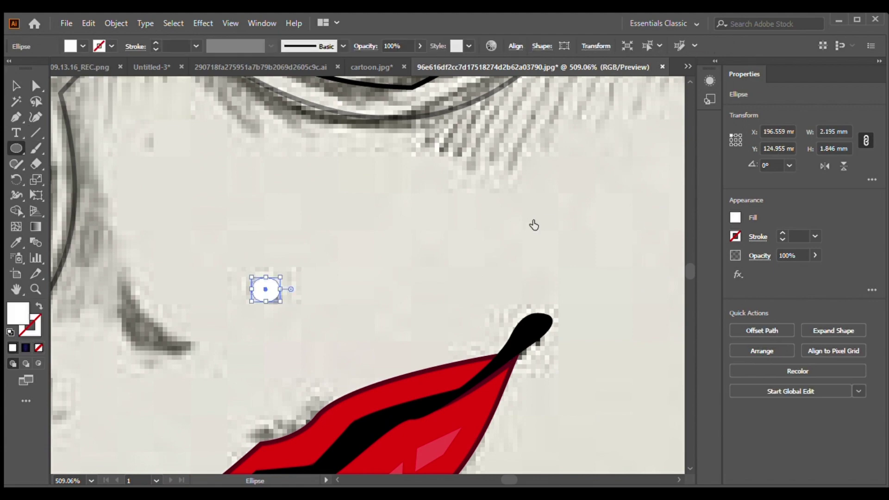
key("v")
key("ctrl+f")
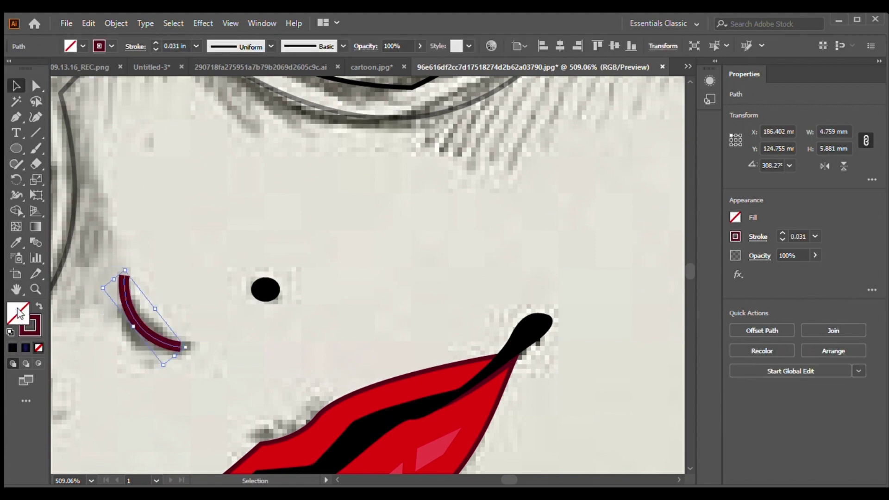
left_click(387, 199)
scroll(389, 204, "down", 5)
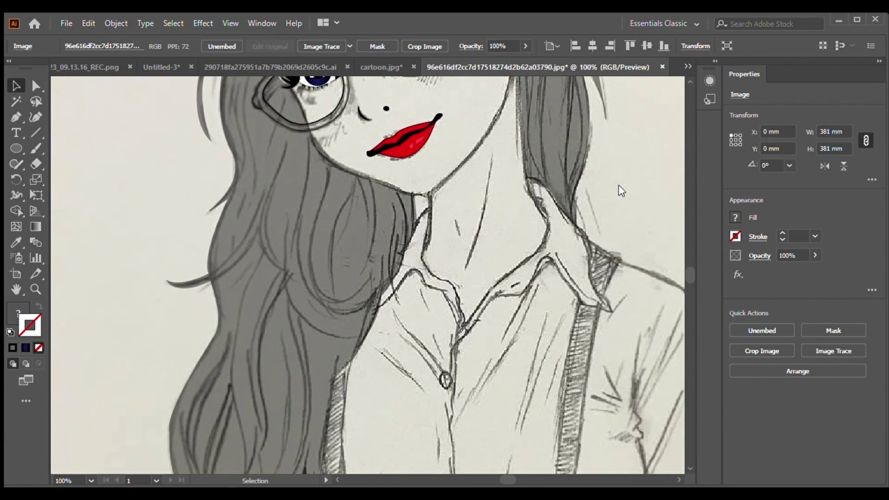
Draw two thin black crescent hair strands over the bangs.
scroll(470, 293, "up", 3)
scroll(569, 323, "down", 5)
scroll(570, 323, "down", 3)
scroll(569, 320, "up", 8)
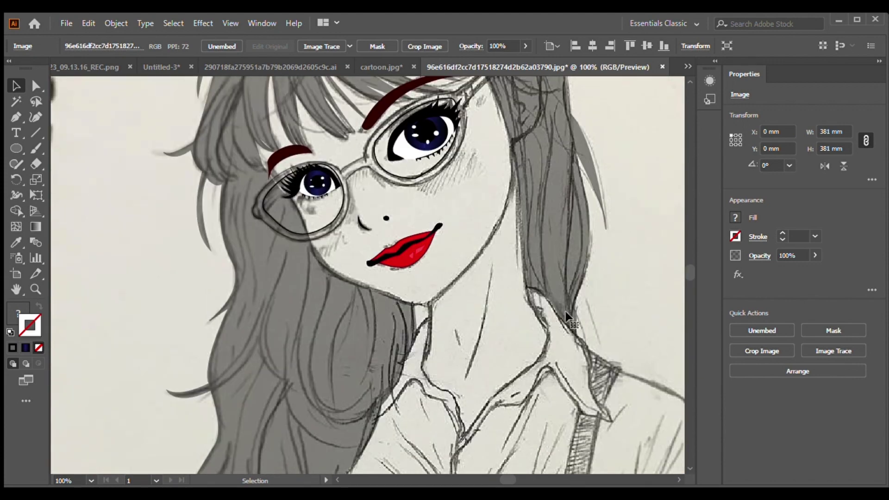
scroll(569, 323, "up", 5)
left_click(258, 262)
left_click_drag(290, 240, 304, 219)
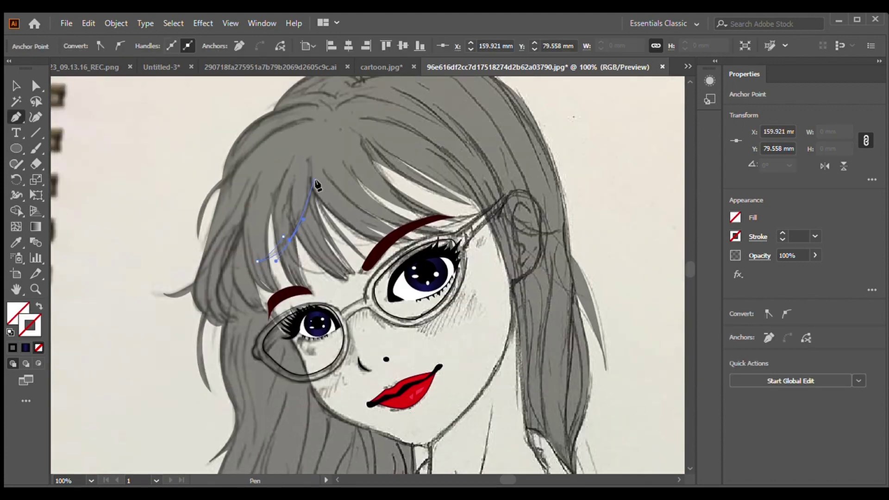
left_click(257, 262)
scroll(324, 208, "down", 1)
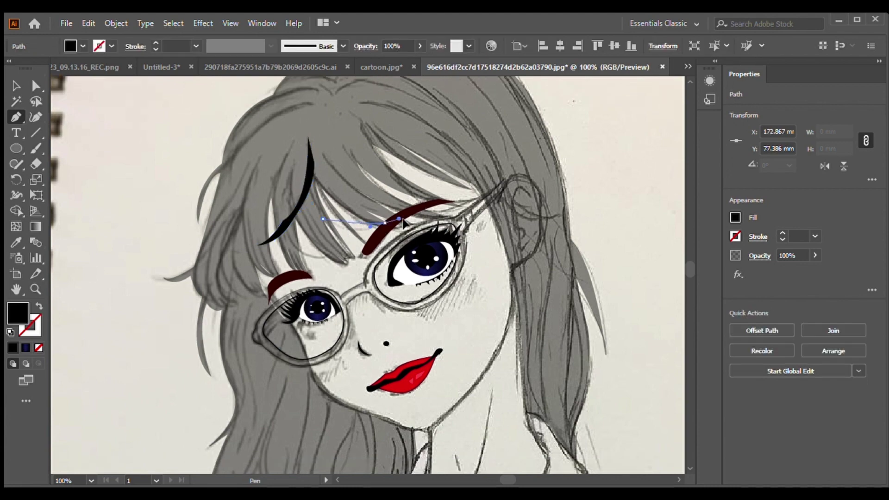
left_click(385, 223)
left_click(310, 189)
left_click(322, 218)
Add a crescent strand over the right eyebrow, then deselect.
scroll(324, 209, "down", 1)
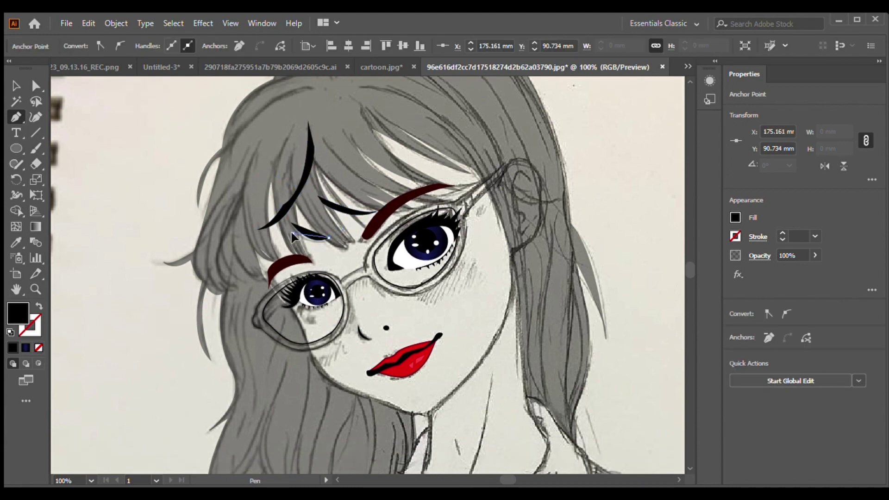
left_click(291, 230)
scroll(324, 208, "up", 2)
left_click(506, 195)
left_click(407, 199)
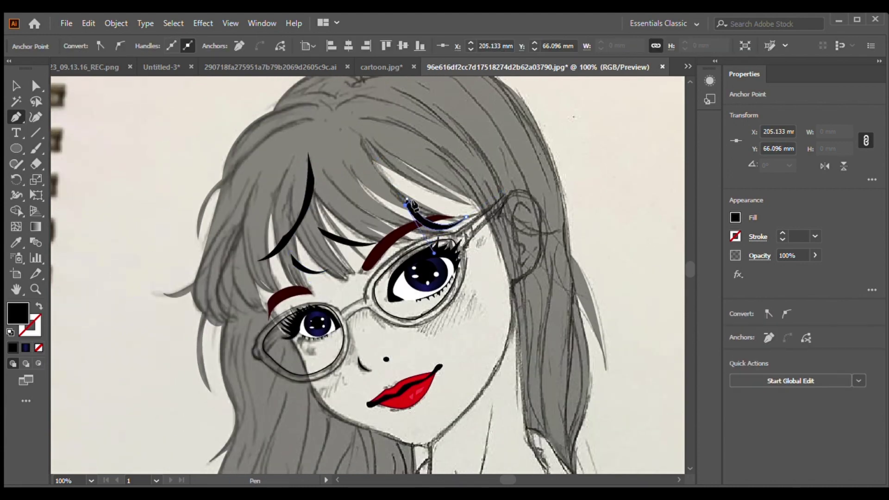
scroll(366, 273, "down", 2)
scroll(365, 273, "up", 5)
key("v")
scroll(268, 324, "down", 10)
scroll(495, 300, "up", 5)
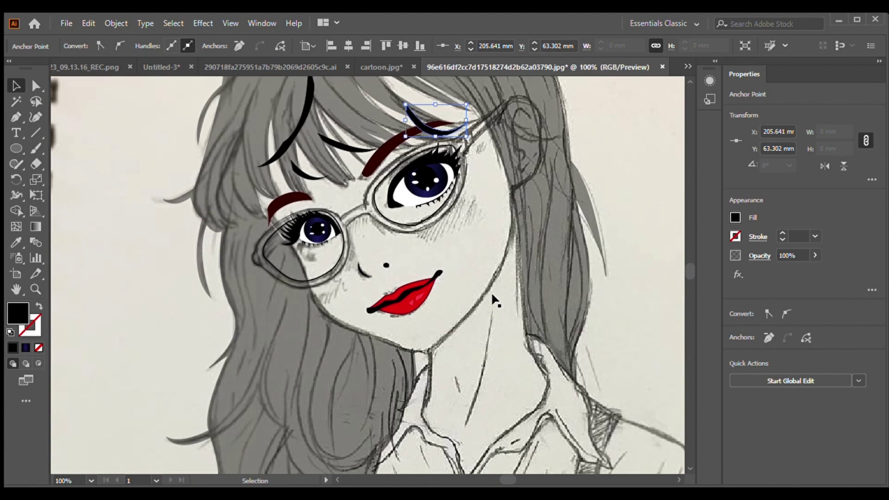
left_click(415, 319)
Trace the neck line with the Pen tool using no fill and a black stroke.
scroll(664, 263, "down", 1)
key("p")
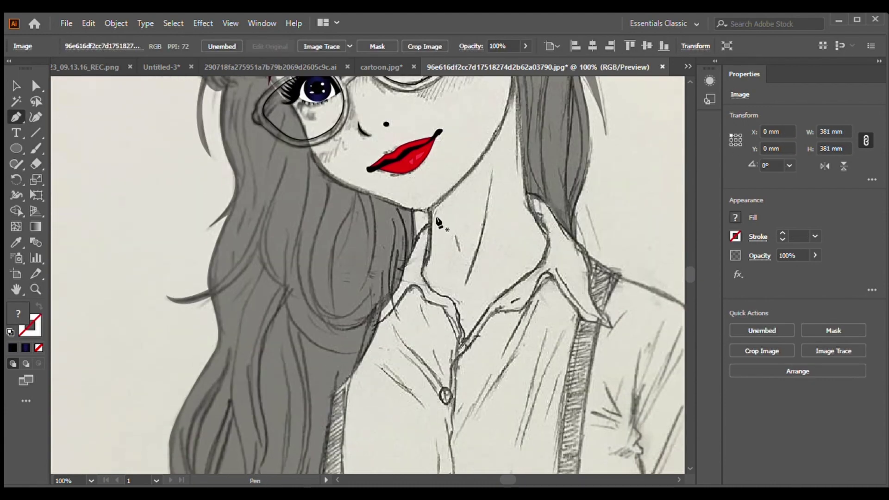
left_click(429, 207)
left_click(424, 261)
key("slash")
left_click(458, 356)
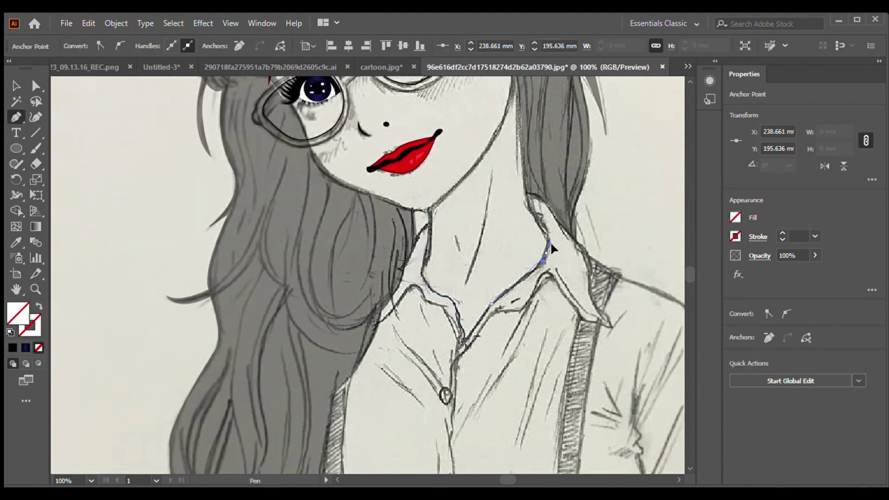
scroll(550, 241, "up", 2)
left_click(526, 292)
left_click(518, 172)
scroll(427, 303, "down", 3)
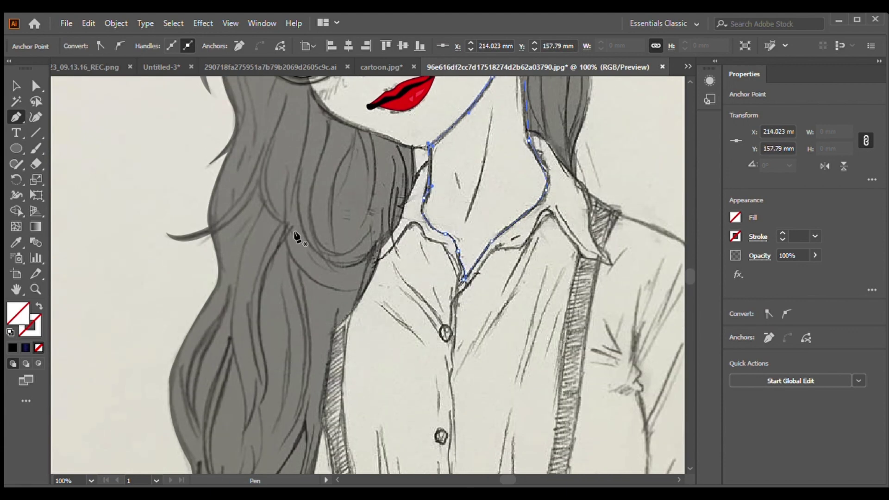
key("x")
key("comma")
Outline the left collar and the right collar edge out to its tip.
left_click(427, 163)
left_click(403, 218)
left_click(379, 255)
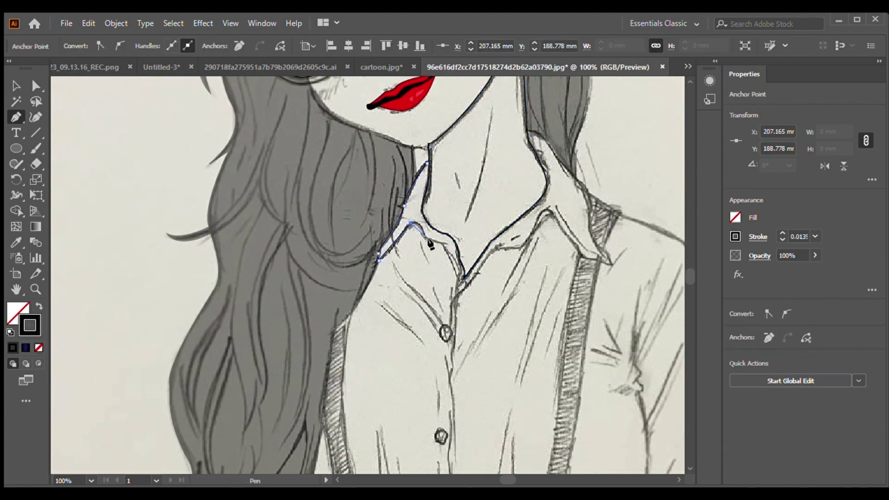
left_click(525, 247)
left_click(551, 211)
left_click(561, 224)
left_click(598, 259)
Trace back inside the collar to close the outline and fill it dark navy.
left_click(591, 217)
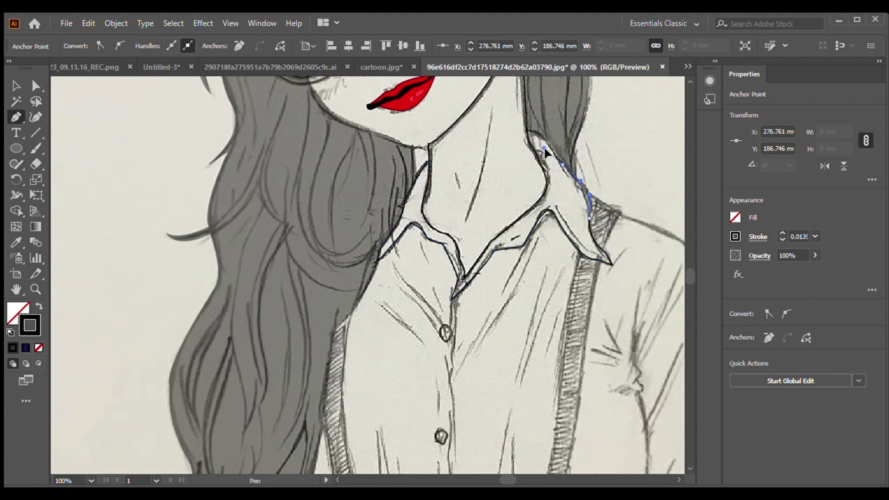
left_click(561, 164)
left_click(531, 147)
left_click(529, 131)
left_click(478, 242)
left_click(463, 248)
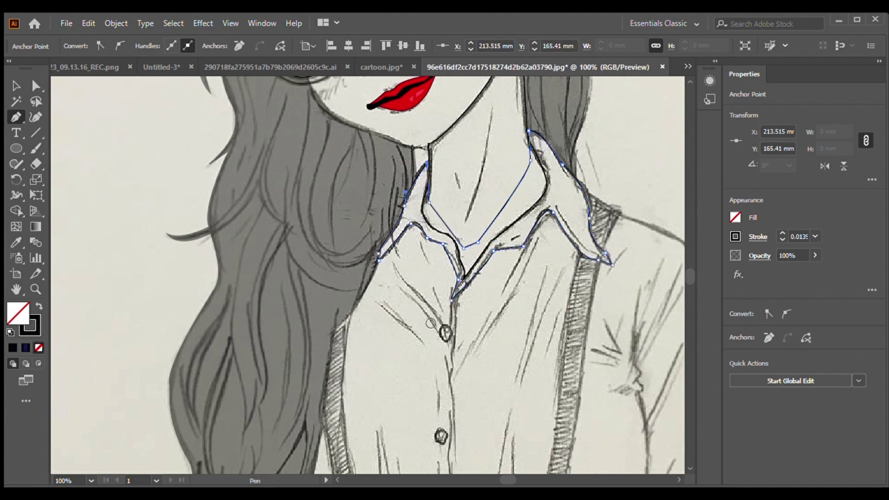
key("comma")
Trace a closed outline of the first suspender strap with the Pen tool.
scroll(551, 190, "down", 3)
scroll(551, 190, "up", 3)
scroll(327, 138, "up", 3)
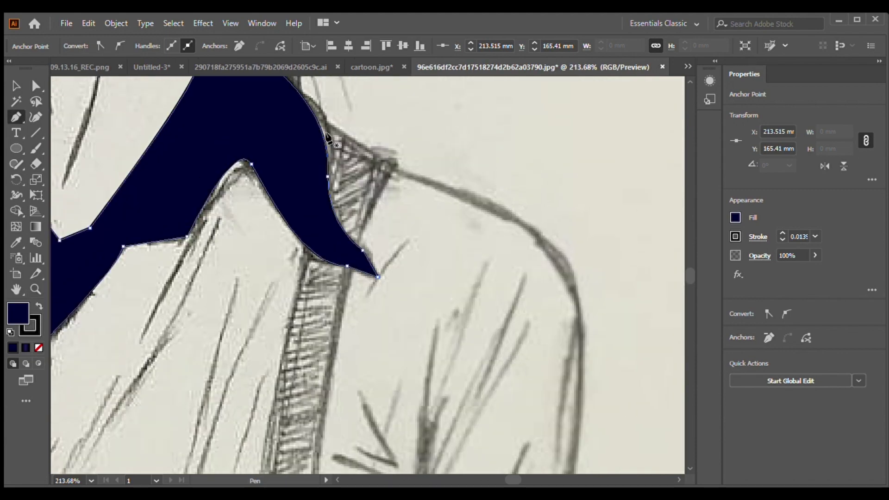
scroll(327, 138, "down", 3)
scroll(275, 287, "down", 5)
left_click(228, 274)
scroll(229, 273, "down", 5)
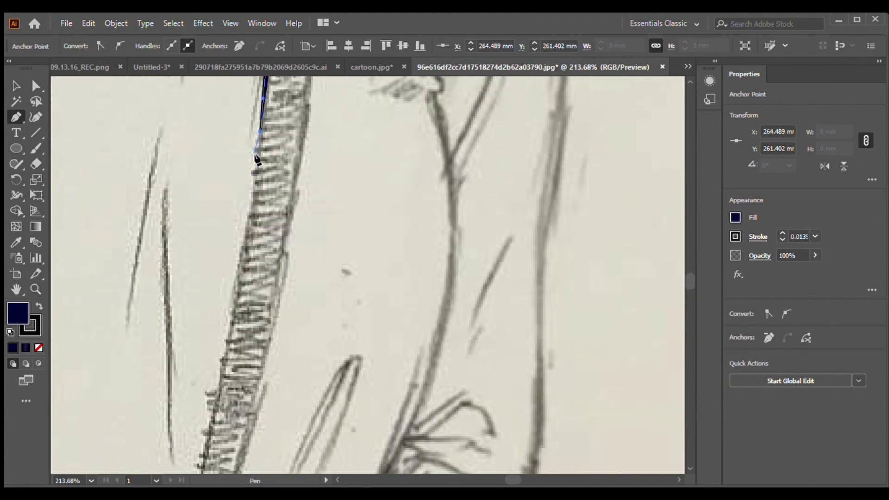
scroll(256, 159, "down", 5)
left_click(165, 353)
scroll(280, 168, "up", 5)
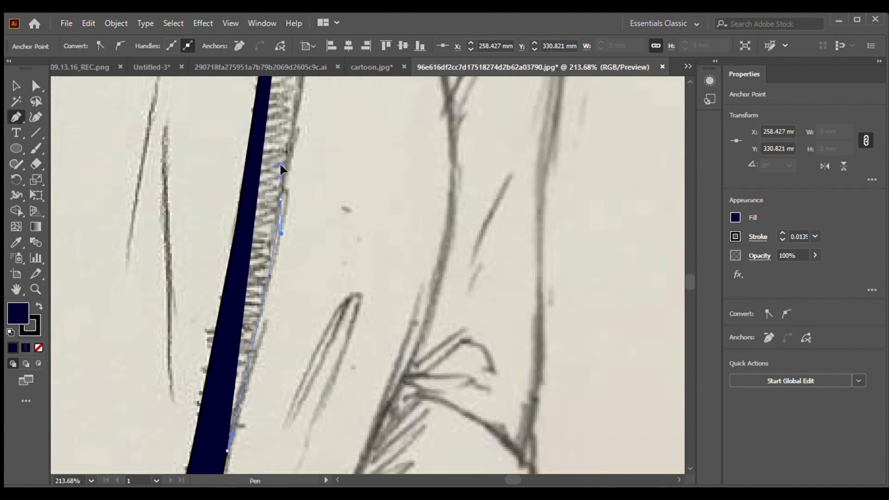
scroll(303, 135, "up", 5)
scroll(371, 242, "up", 5)
scroll(371, 242, "up", 5)
left_click(348, 189)
scroll(347, 189, "up", 5)
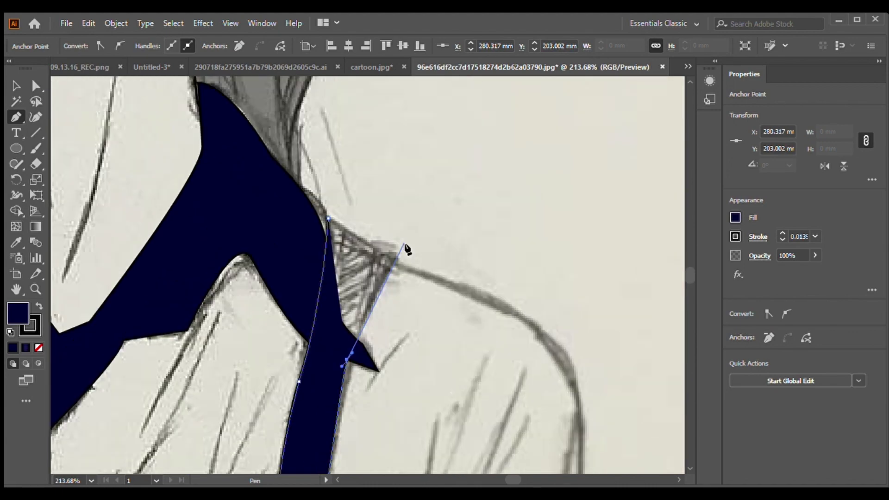
left_click(405, 247)
Select the suspender shape, dab it with the Blob Brush, and fill it navy.
key("v")
scroll(345, 200, "down", 3)
left_click(344, 200)
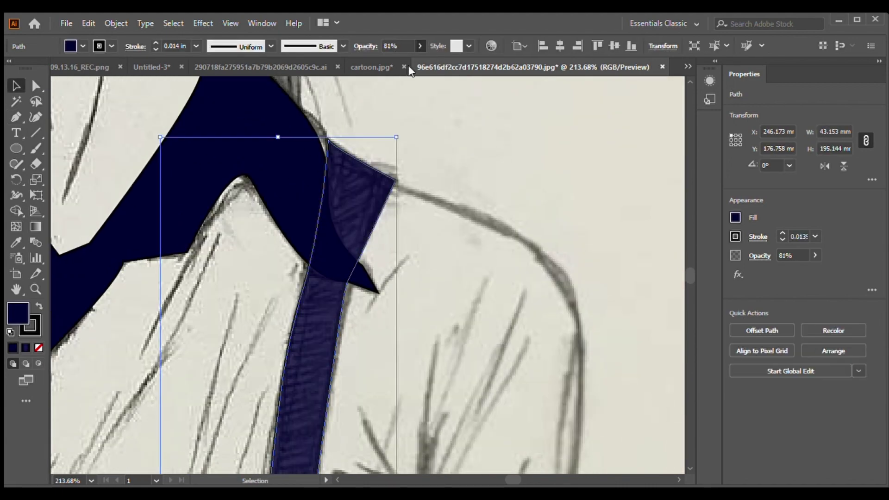
key("b")
key("slash")
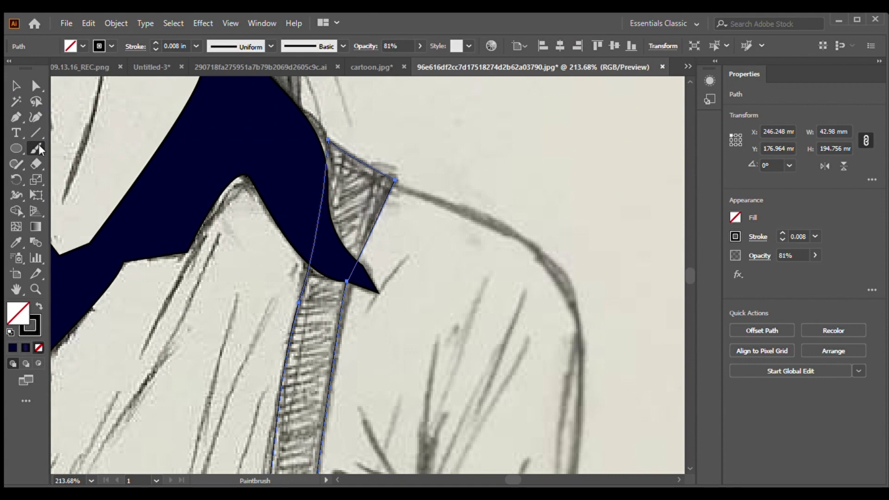
key("shift+b")
scroll(368, 306, "down", 2)
left_click(332, 181)
left_click(349, 204)
left_click(331, 229)
left_click(309, 246)
left_click(324, 268)
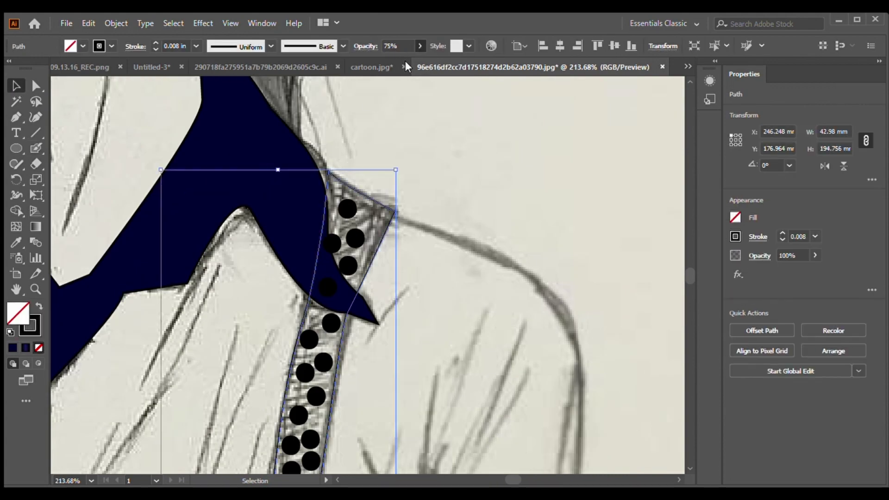
key("Return")
key("comma")
Zoom out and back onto the collar, then set up the Blob Brush for edge touch-ups.
key("ctrl+minus")
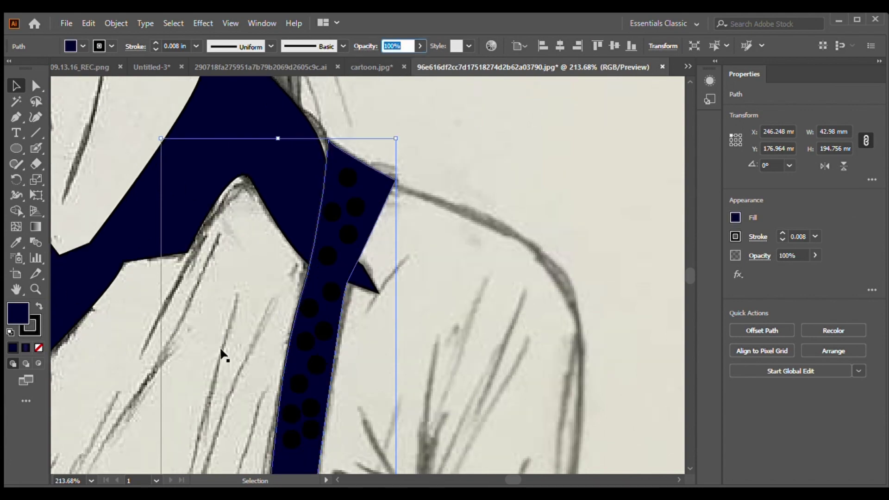
left_click(583, 179)
key("ctrl+minus")
key("ctrl+minus")
key("ctrl+minus")
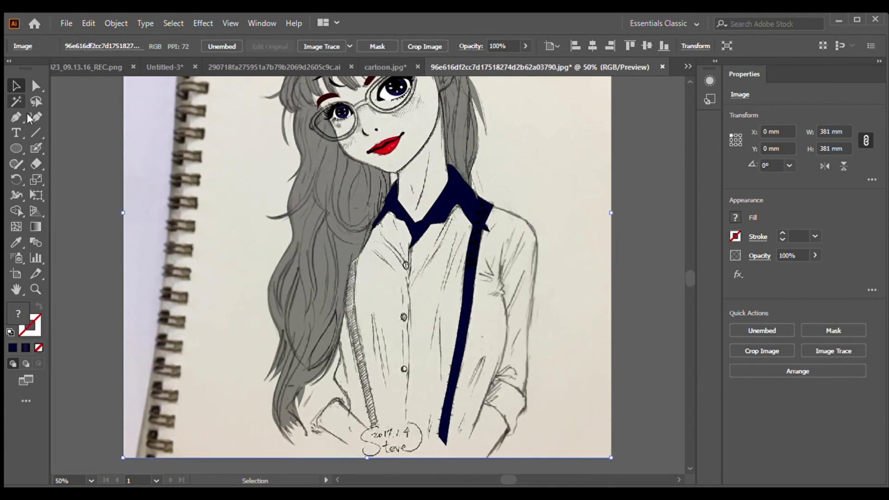
key("ctrl+plus")
key("ctrl+plus")
key("shift+b")
key("ctrl+shift+a")
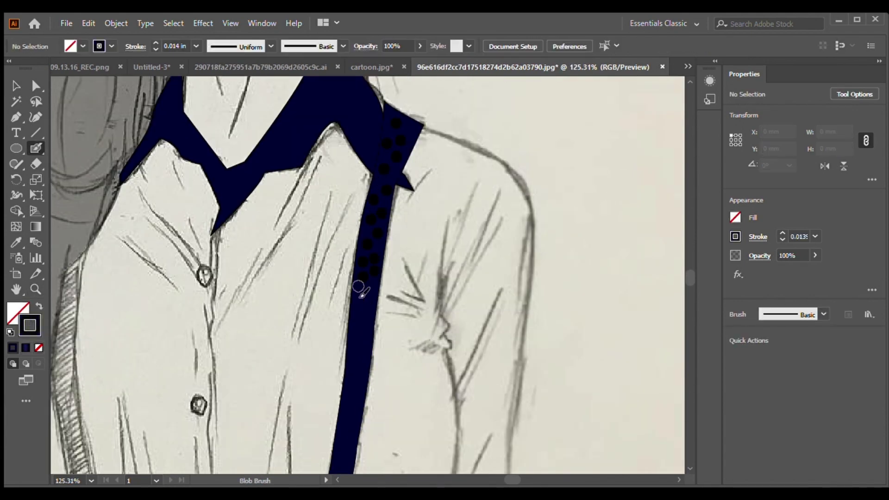
Finish the left suspender outline and copy the navy fill onto it with the Eyedropper.
scroll(361, 315, "down", 1)
scroll(349, 345, "down", 1)
scroll(348, 341, "down", 1)
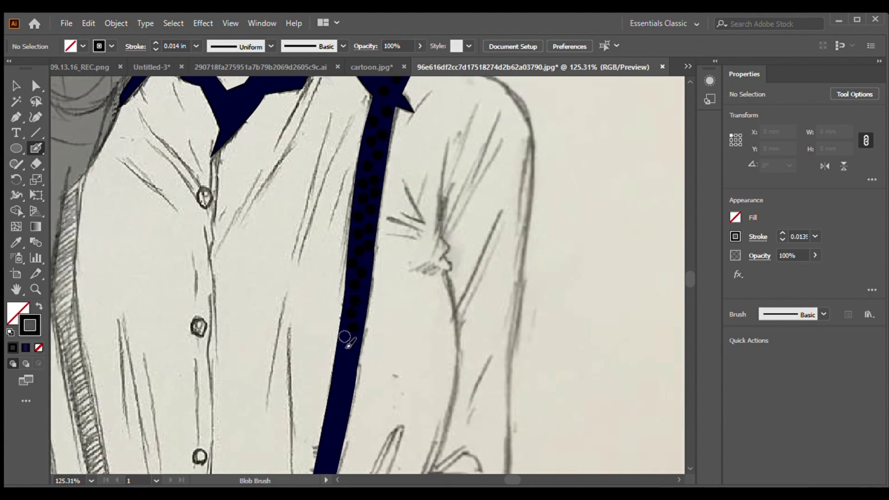
scroll(338, 357, "down", 1)
scroll(336, 343, "down", 3)
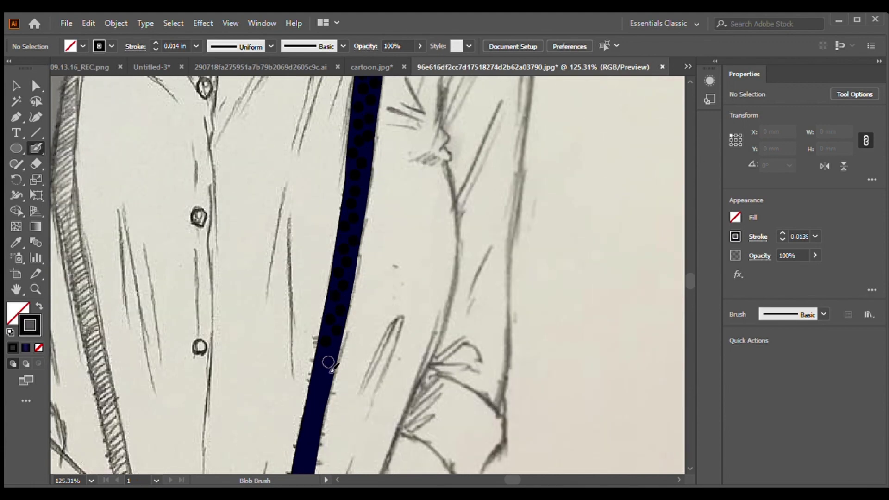
scroll(314, 365, "down", 4)
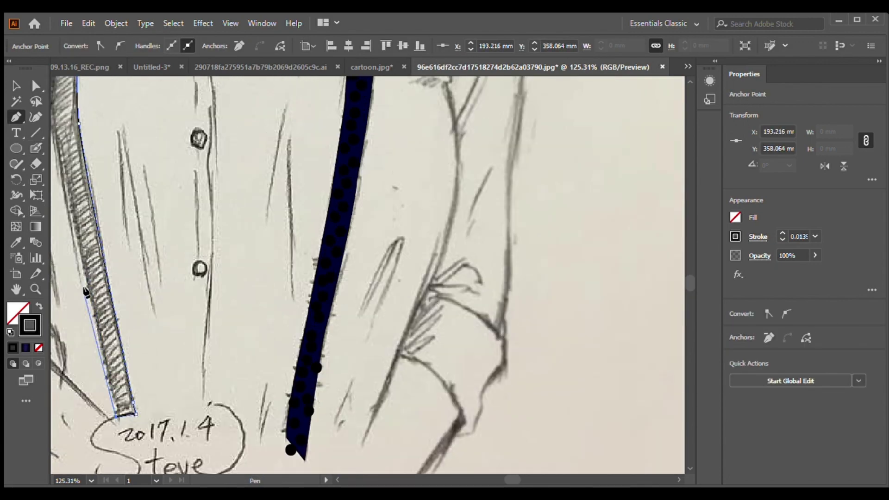
scroll(86, 293, "up", 5)
scroll(86, 293, "left", 10)
left_click(345, 111)
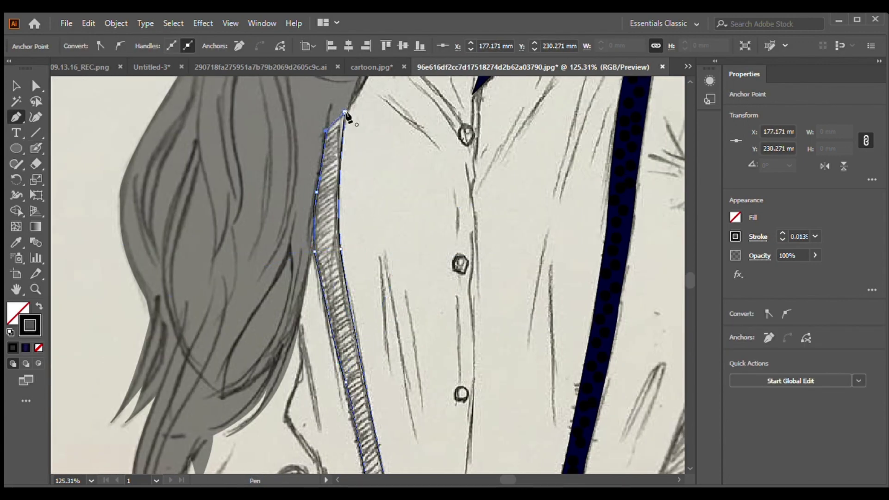
left_click(607, 395)
Touch up the suspender edges with the Blob Brush, then refit the view on the shirt.
key("shift+b")
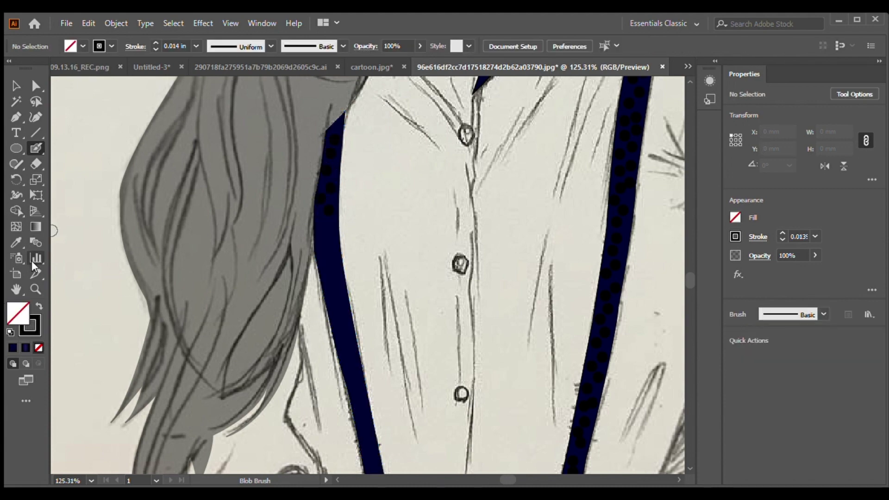
scroll(305, 172, "up", 5)
scroll(347, 333, "down", 1)
scroll(373, 370, "down", 3)
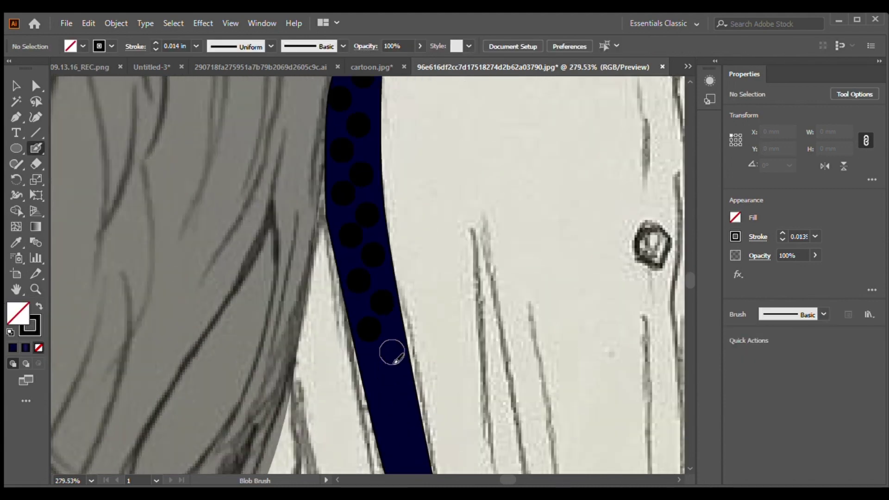
scroll(392, 353, "down", 1)
scroll(403, 361, "down", 2)
scroll(408, 394, "down", 2)
scroll(427, 412, "down", 2)
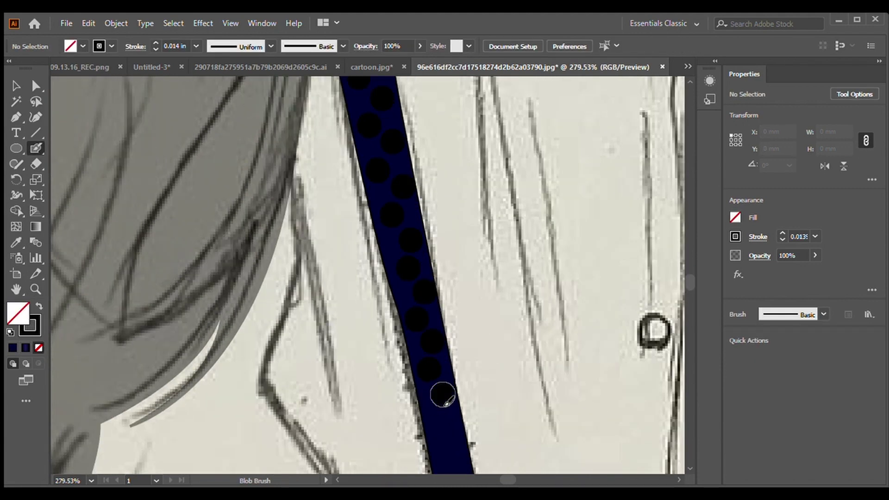
scroll(443, 394, "down", 3)
scroll(452, 373, "down", 1)
scroll(477, 420, "down", 2)
key("v")
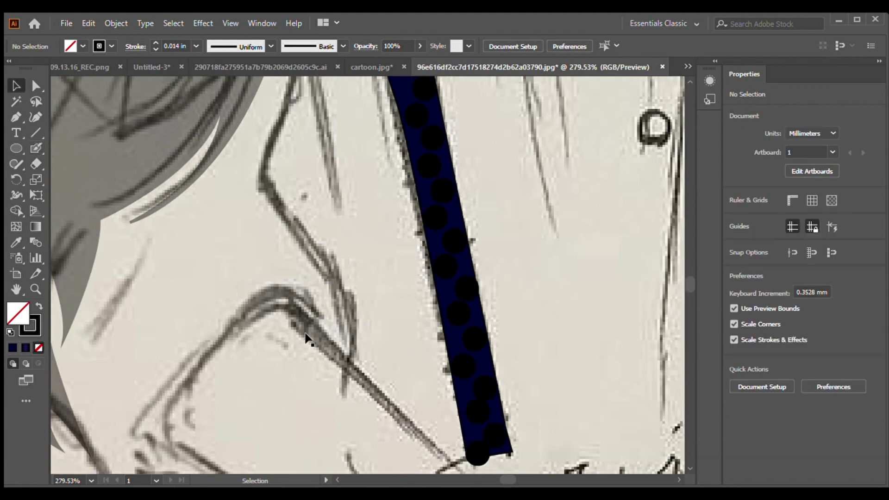
key("ctrl+0")
left_click(490, 287)
scroll(499, 289, "up", 3, "alt")
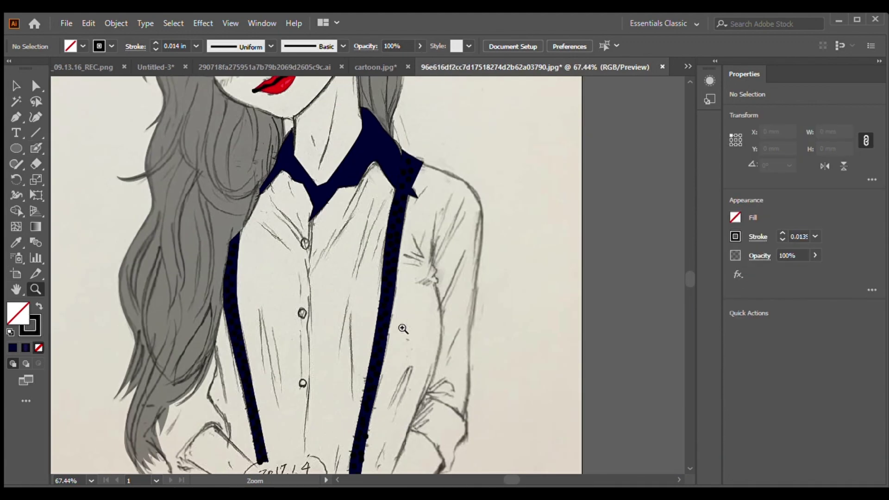
Trace the shirt along the right sleeve, lower edge and up the left side.
key("p")
left_click(461, 357)
scroll(460, 358, "down", 3)
left_click_drag(465, 319, 465, 330)
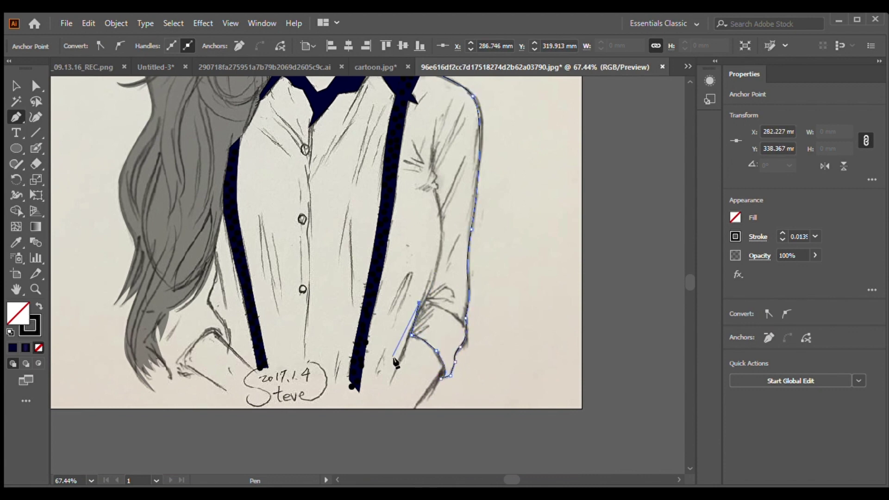
scroll(240, 371, "up", 1)
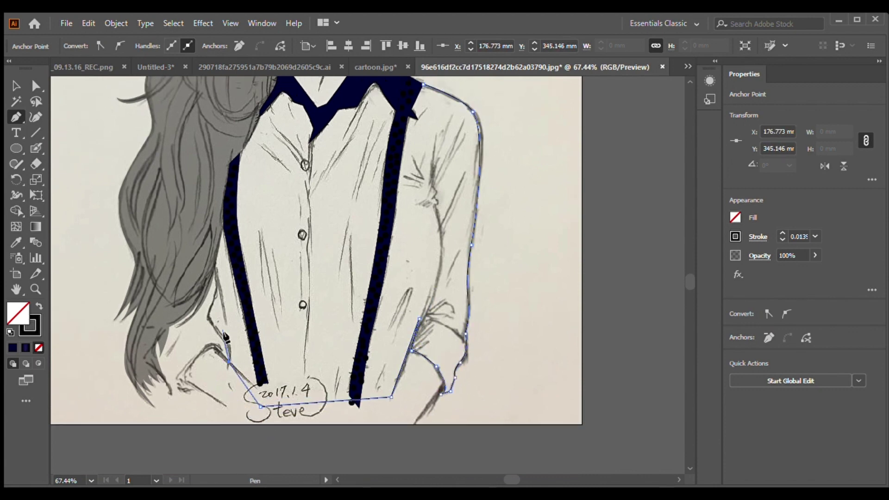
left_click(158, 371)
left_click(159, 334)
scroll(185, 325, "up", 1)
left_click(194, 327)
left_click(213, 280)
left_click(220, 261)
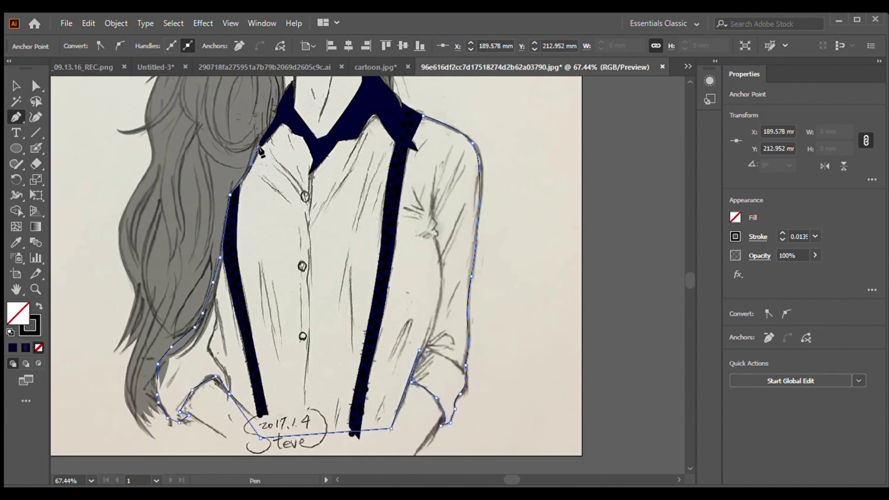
Trace along the collar, close the outline at the shoulder, and fill it navy.
left_click(343, 135)
left_click(362, 122)
left_click(374, 108)
left_click(397, 130)
left_click(441, 128)
scroll(442, 127, "down", 2)
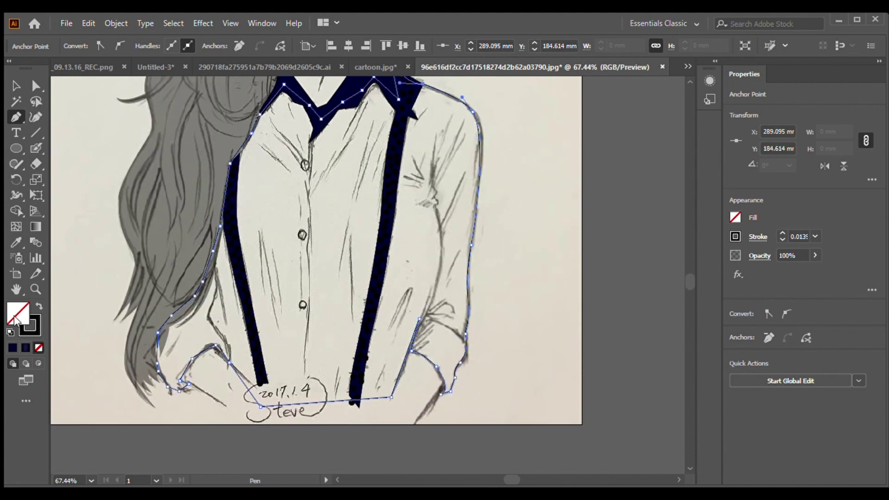
left_click(457, 268)
Set the shirt to 47% opacity and pen the placket line down the shirt.
key("4")
key("7")
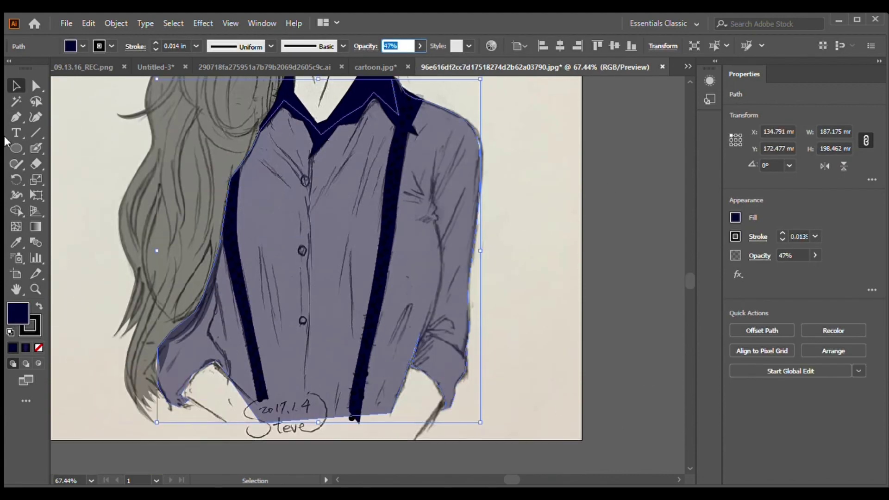
key("z")
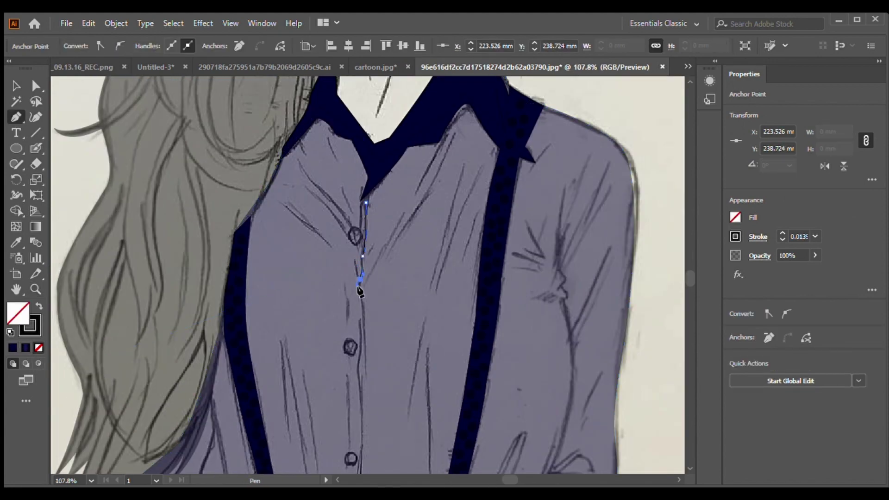
scroll(360, 290, "down", 5)
left_click(355, 398)
key("v")
Draw an ellipse button and fill it solid navy with the Eyedropper.
scroll(81, 185, "up", 5)
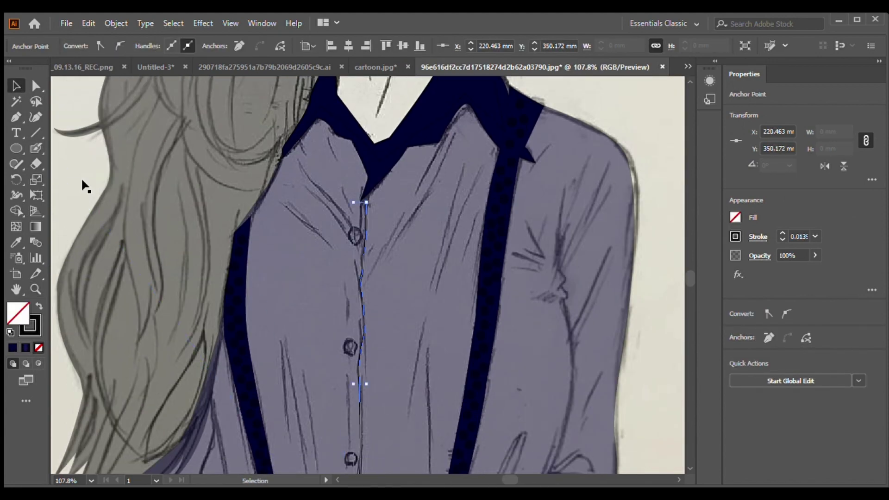
scroll(82, 182, "down", 3)
key("l")
left_click_drag(346, 190, 364, 214)
key("i")
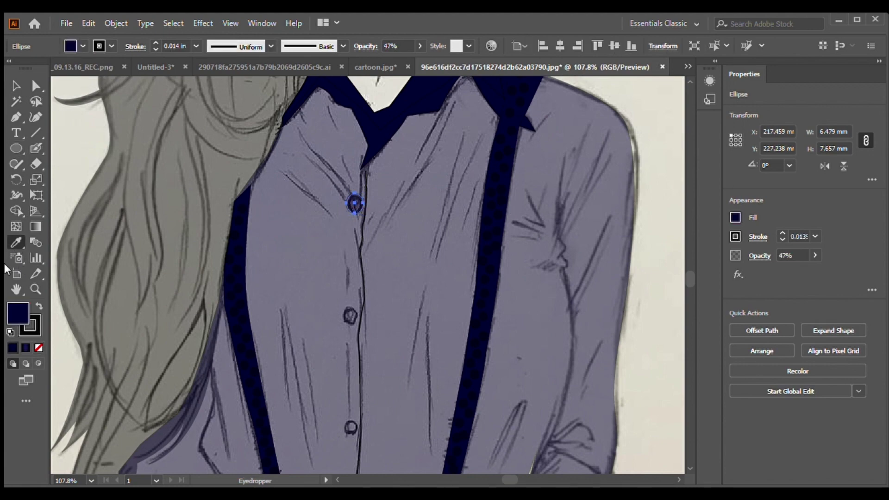
key("l")
Draw fold lines across the upper chest and down the left side of the shirt.
scroll(352, 316, "down", 5)
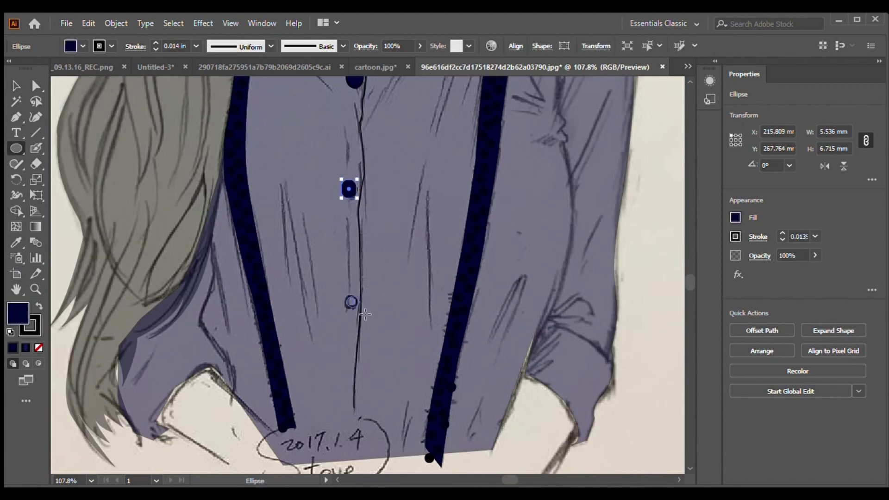
scroll(352, 316, "up", 8)
left_click_drag(294, 215, 346, 262)
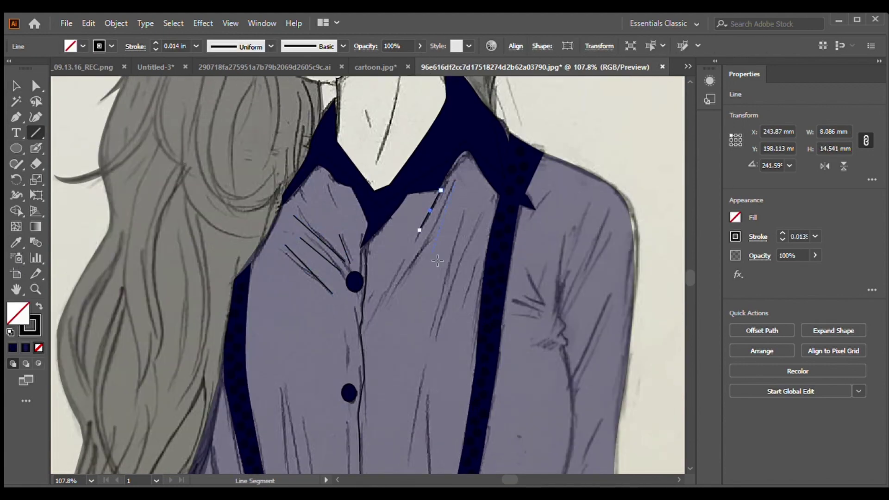
scroll(447, 340, "down", 4)
left_click_drag(281, 250, 292, 338)
scroll(417, 284, "up", 2)
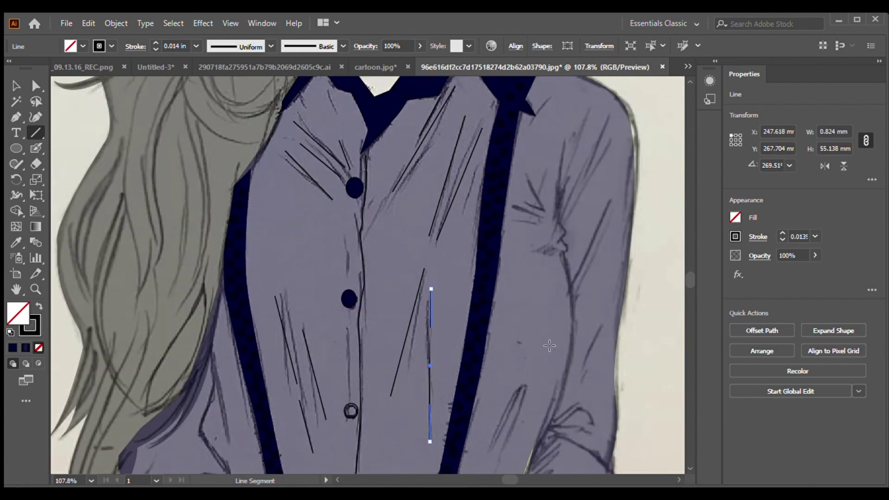
scroll(417, 285, "up", 1)
Add fold lines along the right sleeve and right side of the shirt.
key("p")
left_click(562, 241)
left_click(574, 336)
key("v")
scroll(416, 278, "down", 3)
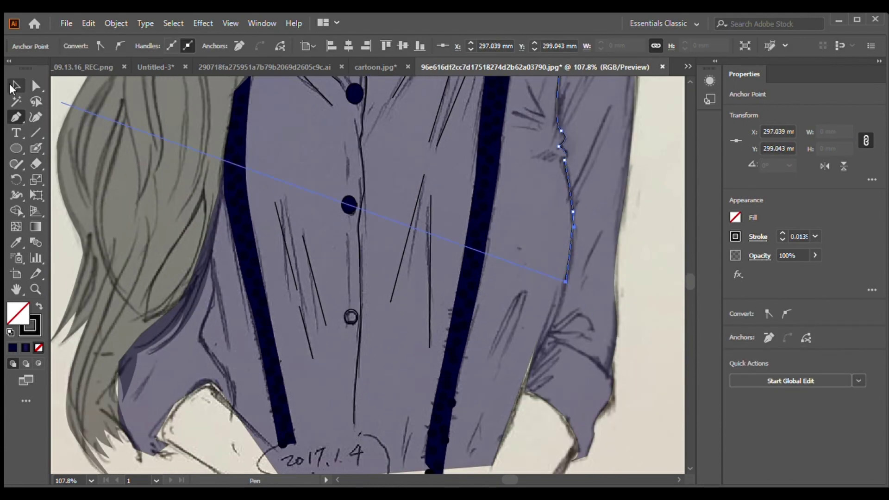
scroll(416, 278, "up", 4)
key("backslash")
left_click_drag(530, 250, 551, 257)
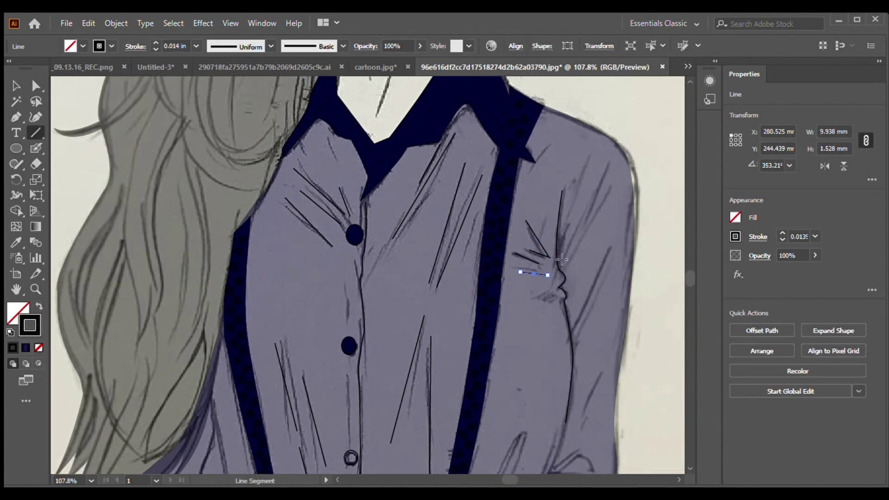
scroll(579, 278, "down", 4)
left_click_drag(524, 316, 519, 319)
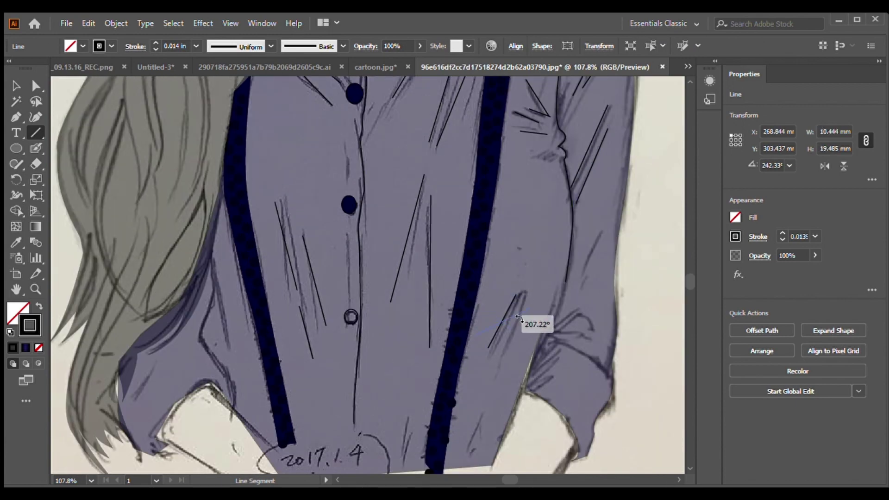
scroll(601, 257, "up", 3)
Select the fold line near the collar and review the shirt folds.
key("v")
scroll(463, 278, "down", 1)
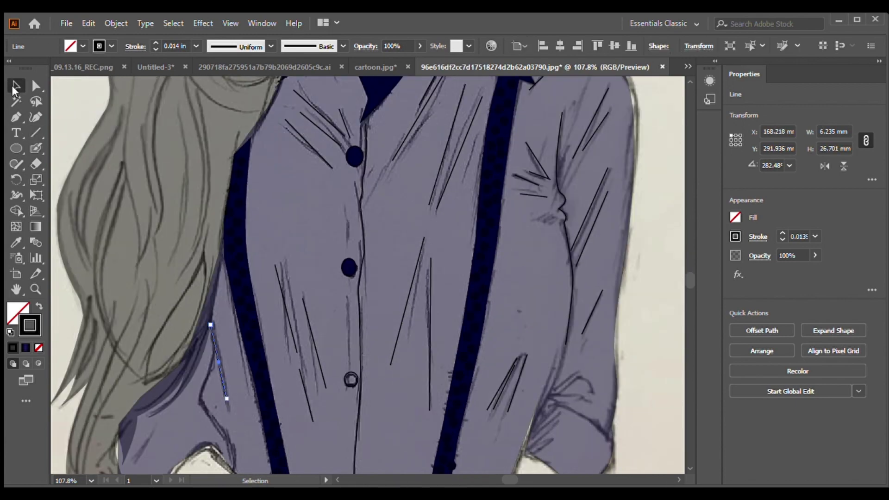
left_click(394, 369)
scroll(544, 282, "up", 5)
scroll(460, 293, "down", 2)
scroll(482, 204, "up", 2)
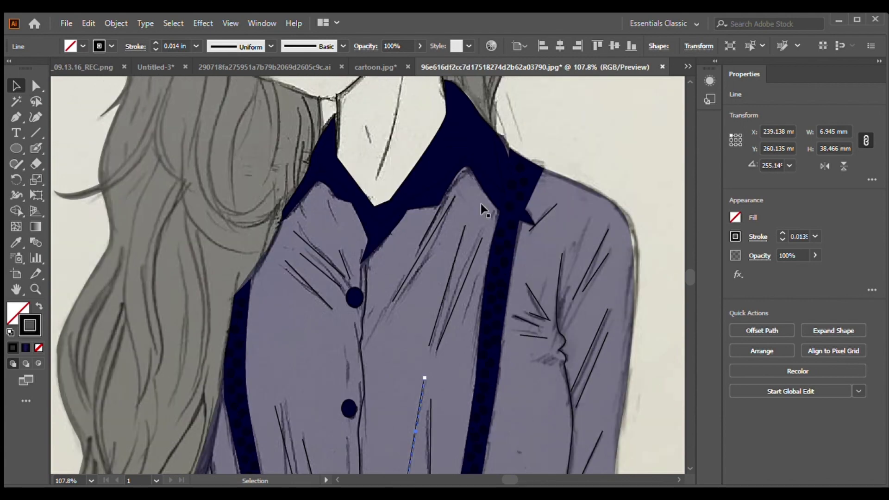
scroll(543, 272, "up", 5)
scroll(332, 285, "down", 5)
scroll(333, 285, "down", 1)
Add a blank artboard left of the drawing and move the vector girl onto it.
key("shift+o")
left_click_drag(127, 175, 268, 323)
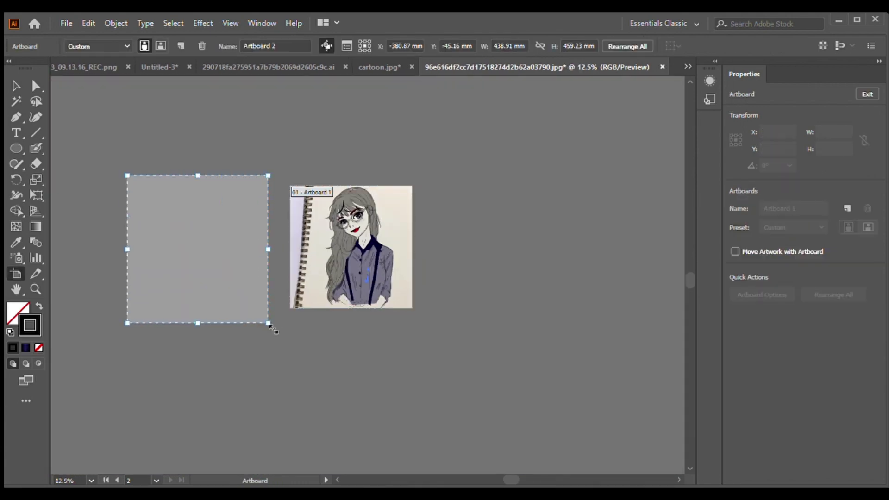
key("v")
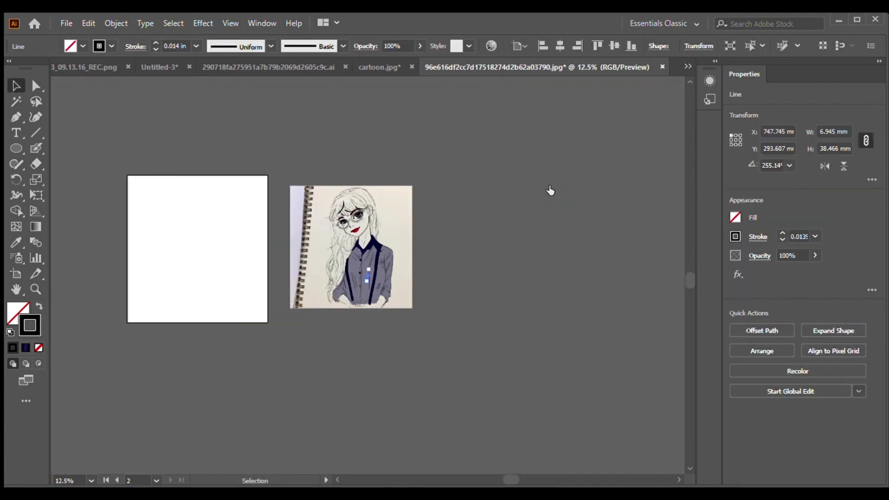
key("ctrl+x")
key("ctrl+v")
left_click(515, 192)
key("ctrl+0")
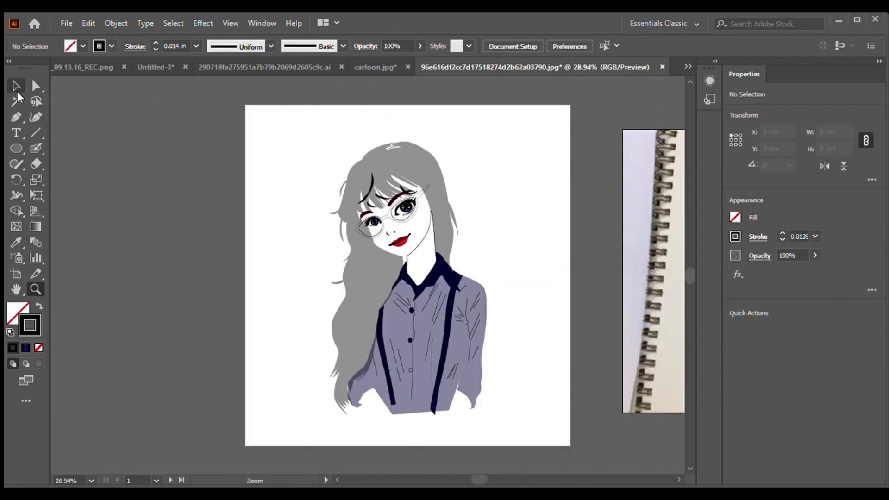
Zoom in on the face until the glasses fill the view.
left_click(408, 152)
left_click(230, 225)
key("ctrl+z")
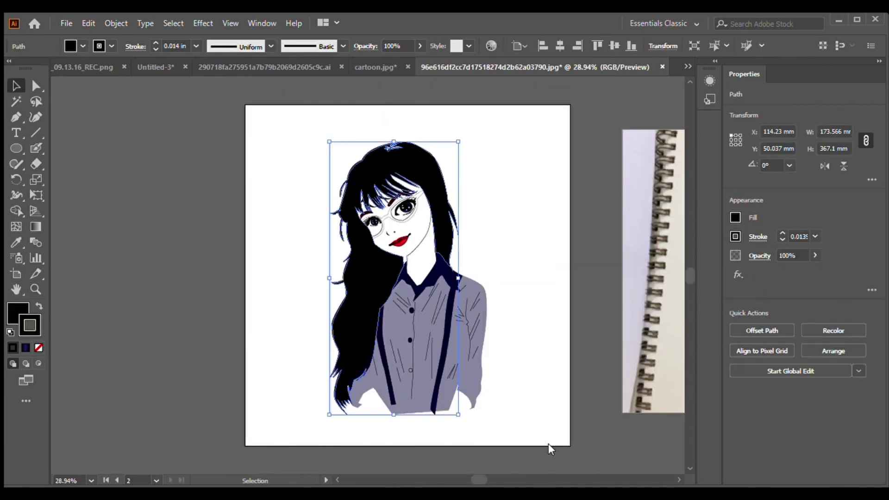
left_click(219, 285)
left_click(371, 225)
key("z")
left_click(455, 367)
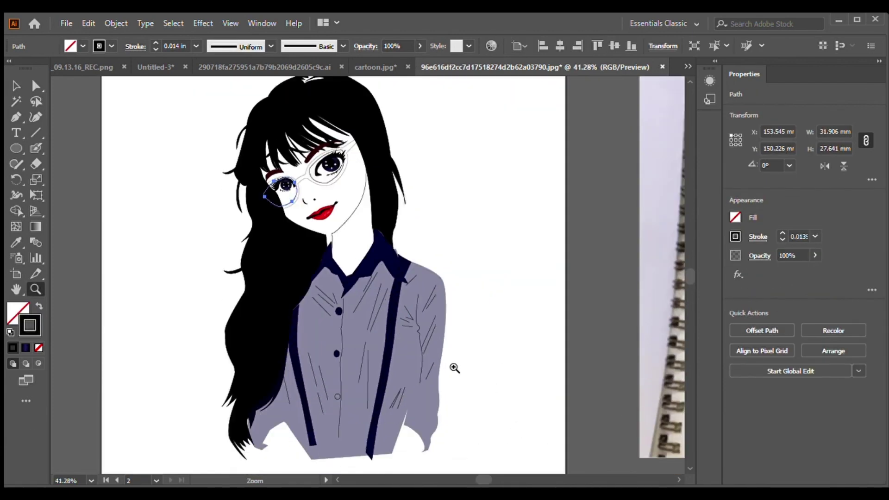
left_click(251, 119)
Give the glasses frame a dark navy fill sampled with the Eyedropper, at 43% opacity.
key("v")
left_click(248, 288)
key("i")
left_click(695, 300)
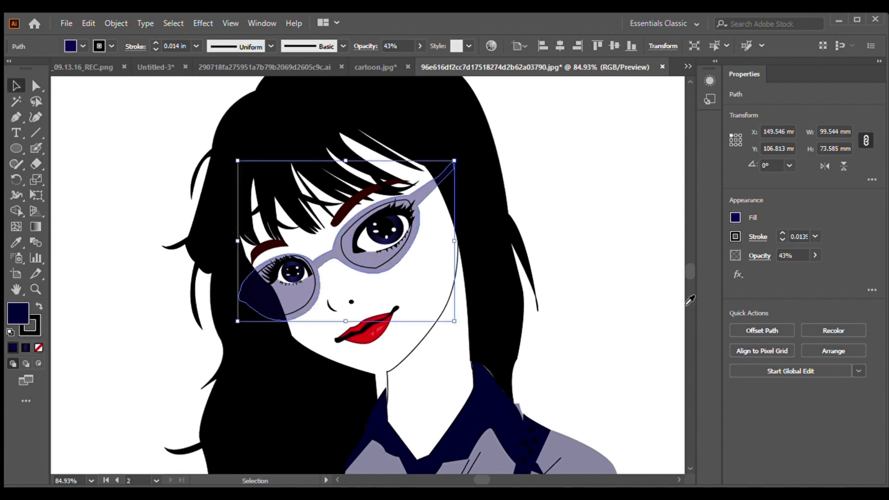
Move the glasses off the face to the upper left beside the head.
left_click_drag(373, 250, 148, 185)
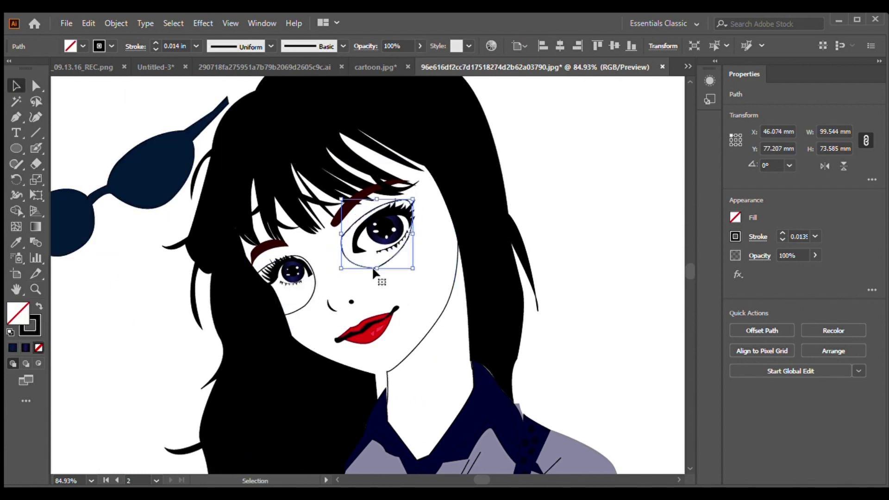
left_click(148, 185)
key("ctrl+z")
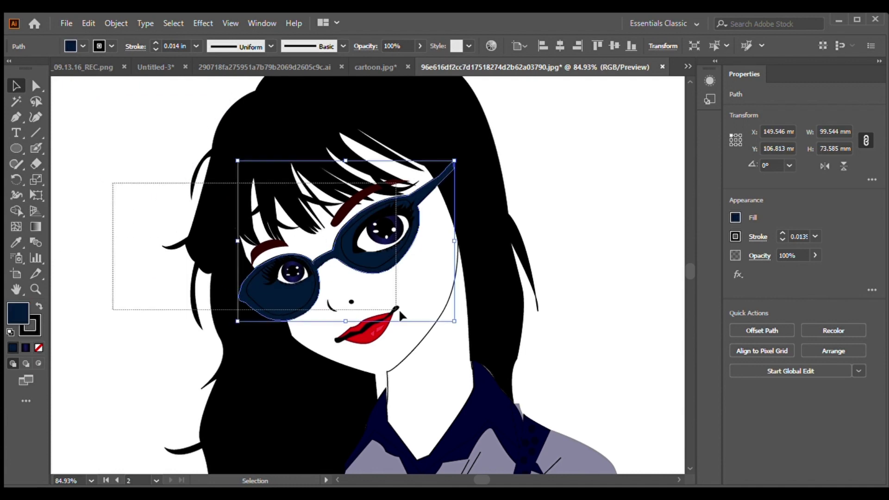
key("ctrl+a")
key("shift+m")
key("ctrl+z")
key("ctrl+z")
key("ctrl+z")
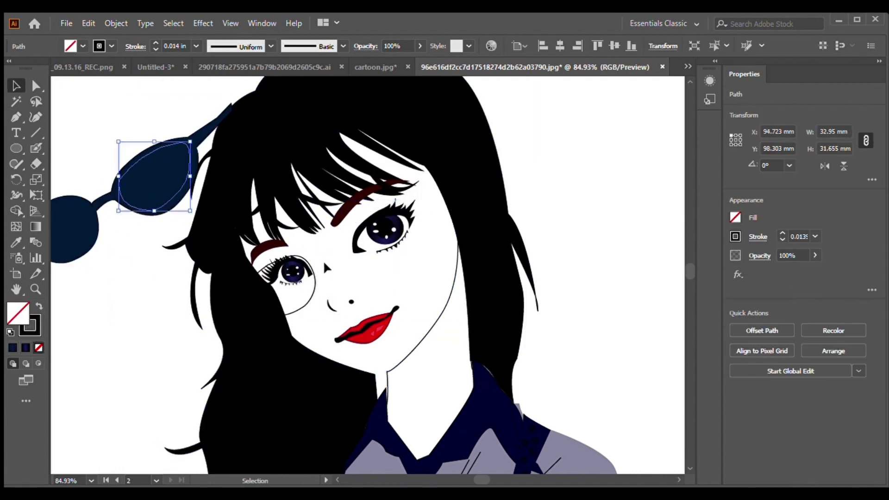
key("ctrl+z")
Select the whole pair of glasses and set the frame fill to black, keeping them aside.
left_click_drag(52, 80, 153, 193)
key("shift+m")
scroll(198, 278, "left", 5)
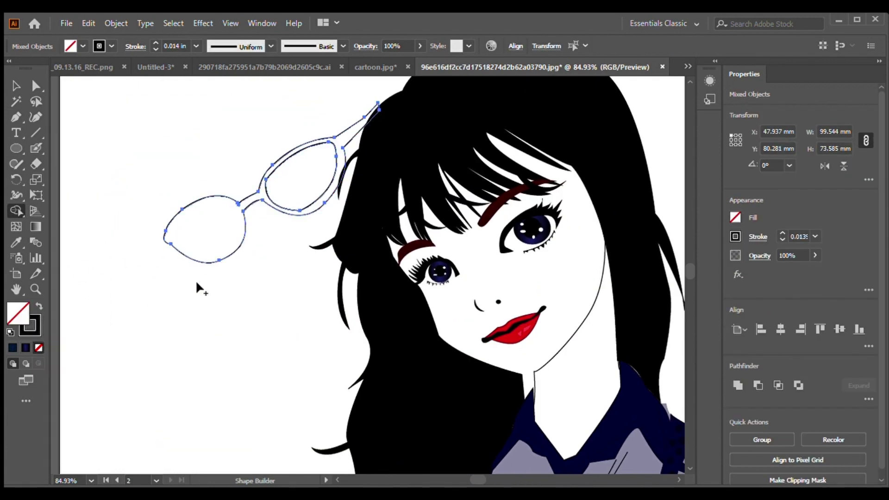
key("v")
left_click_drag(250, 197, 476, 251)
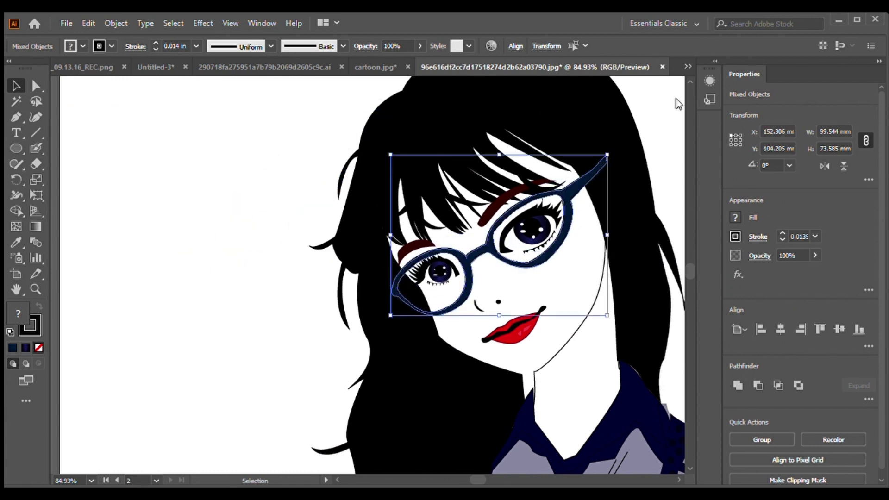
key("ctrl+z")
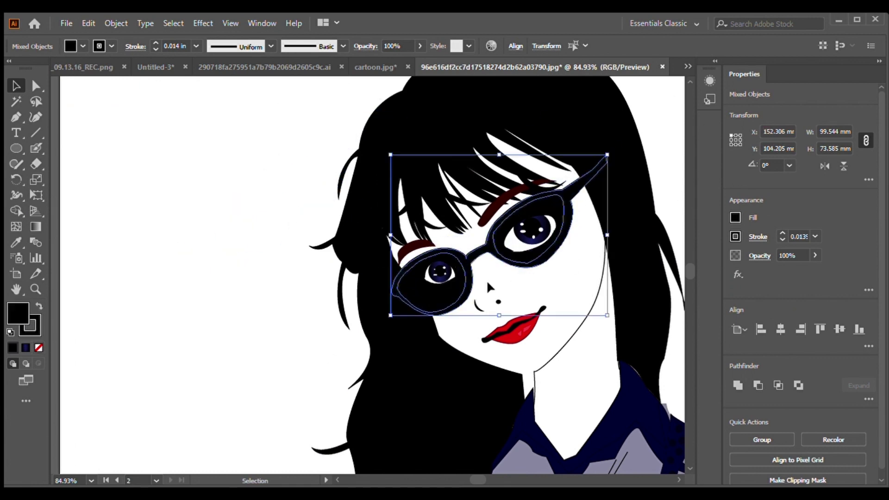
key("ctrl+z")
key("ctrl+z")
Split out the left lens with Shape Builder and give it a navy-to-gold gradient.
key("shift+m")
left_click(156, 225)
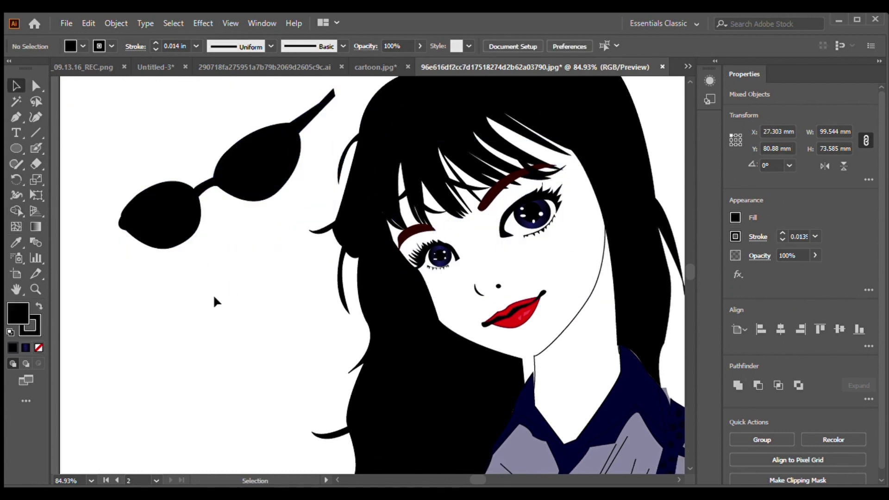
key("v")
key("period")
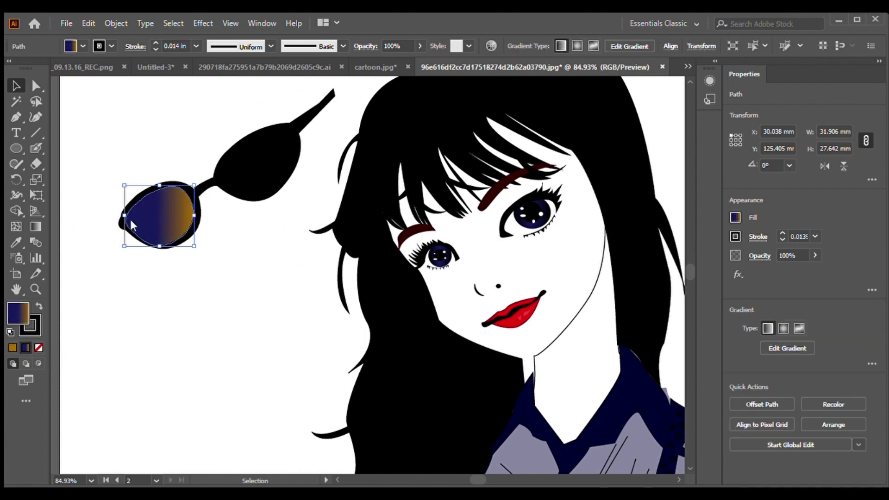
Apply the lens gradient to the right lens too and run it top to bottom.
left_click(263, 176)
key("period")
left_click(162, 218, "shift")
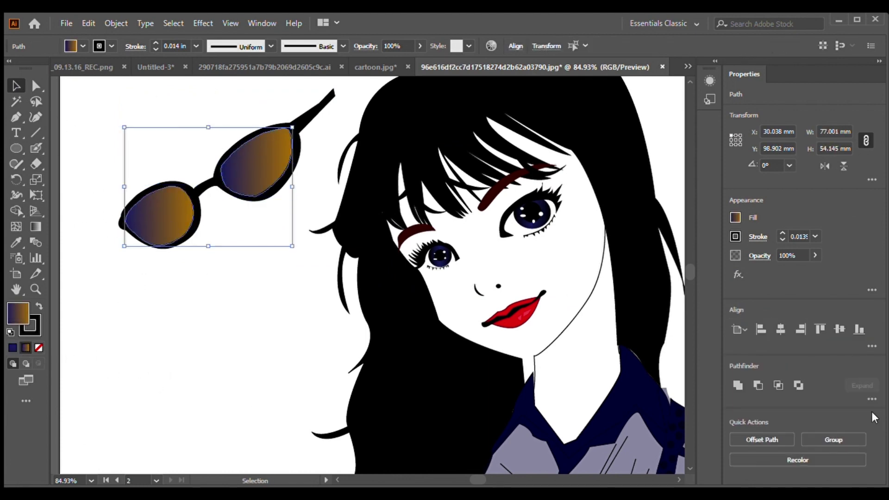
key("g")
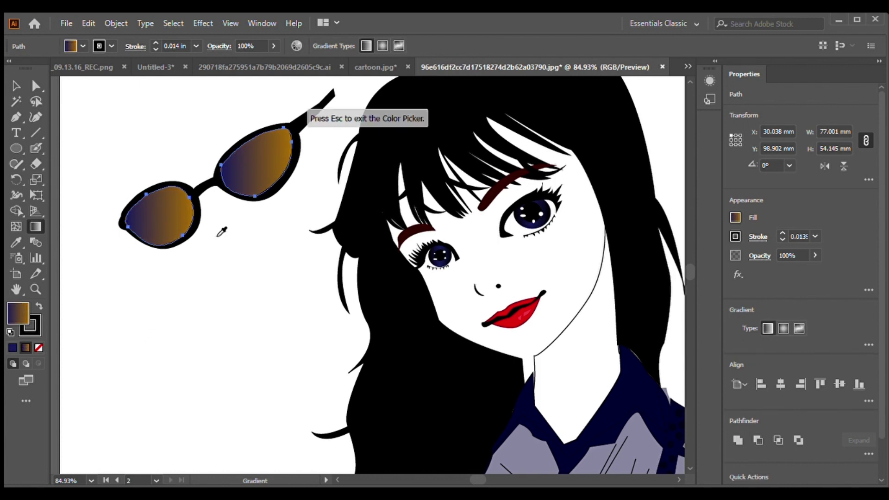
left_click_drag(115, 271, 201, 179)
left_click_drag(192, 149, 228, 202)
key("v")
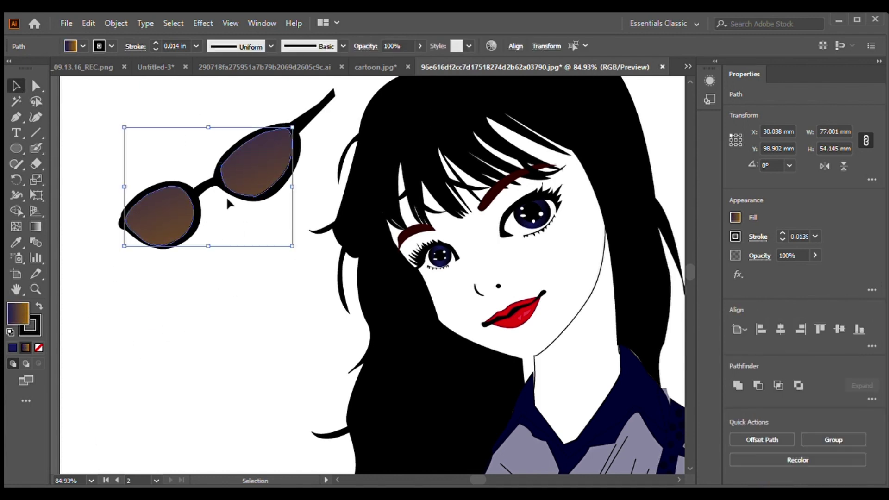
Select the glasses frame on its own and separate it from the lens shapes.
left_click(324, 153)
mouse_move(287, 189)
left_mouse_down()
mouse_move(176, 162)
mouse_move(218, 338)
left_mouse_up()
left_click(147, 159)
left_click(218, 338)
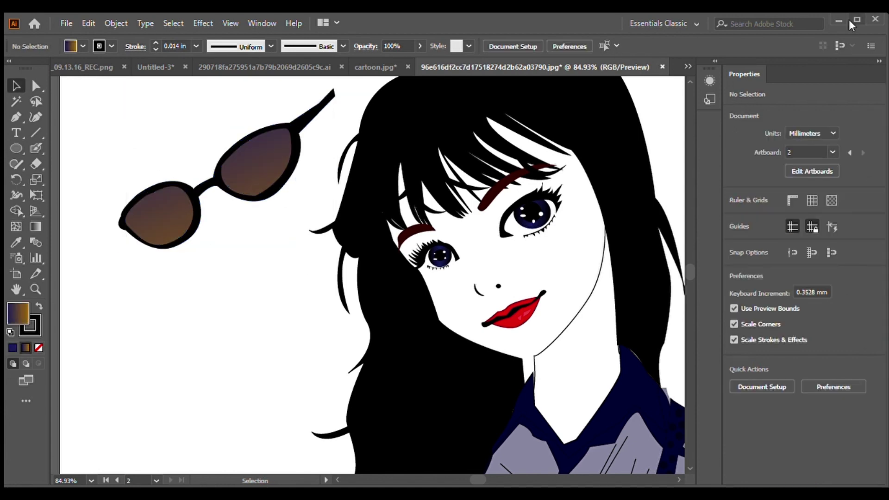
left_click(249, 188)
left_click(268, 198)
left_click(178, 243)
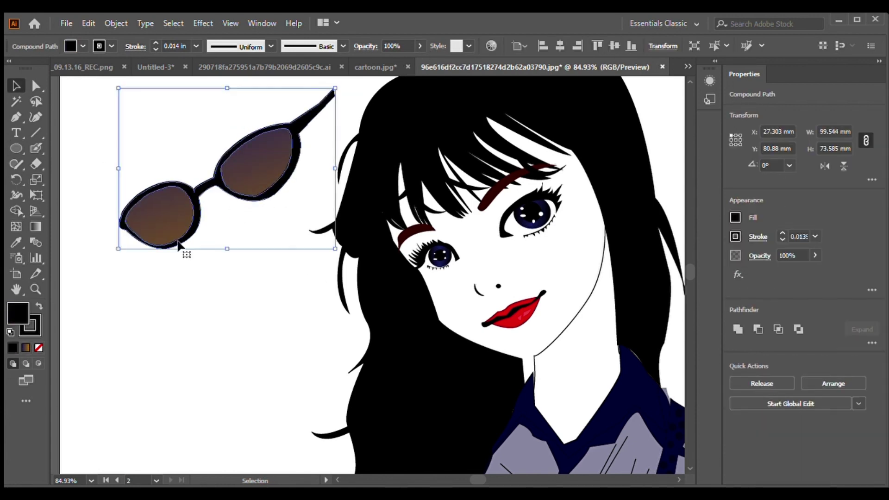
left_click(779, 330)
left_click_drag(255, 162, 253, 250)
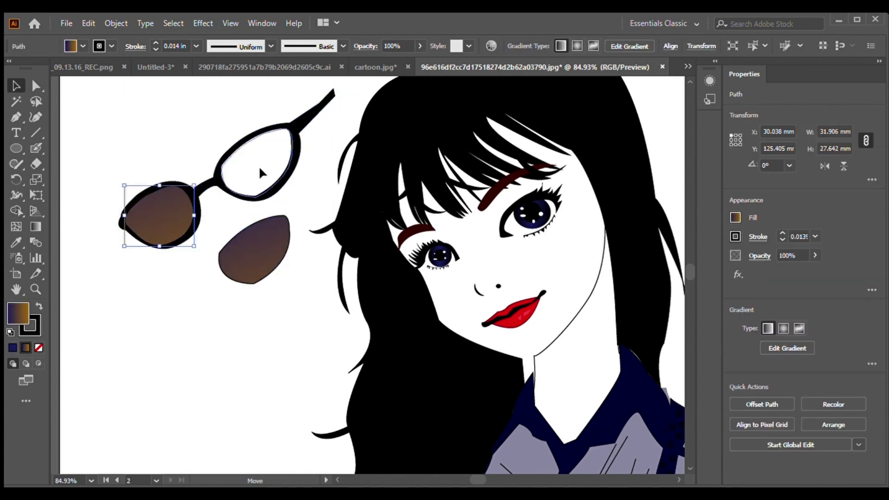
key("ctrl+z")
Set the lenses to 50% opacity and move the glasses onto the girl's face.
left_click(392, 46)
type("50")
key("Return")
left_click_drag(203, 188, 477, 234)
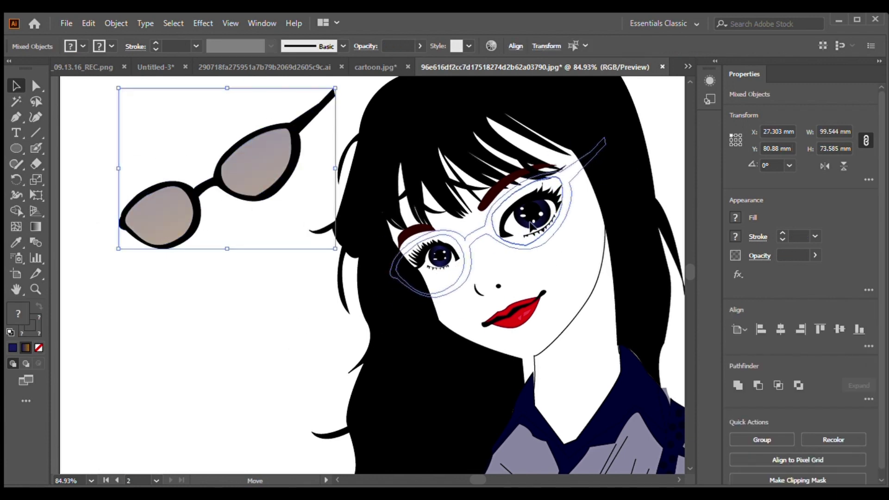
left_click(215, 221)
Send the dark red eyebrow backward behind the hair.
left_click(503, 185)
key("ctrl+shift+bracketleft")
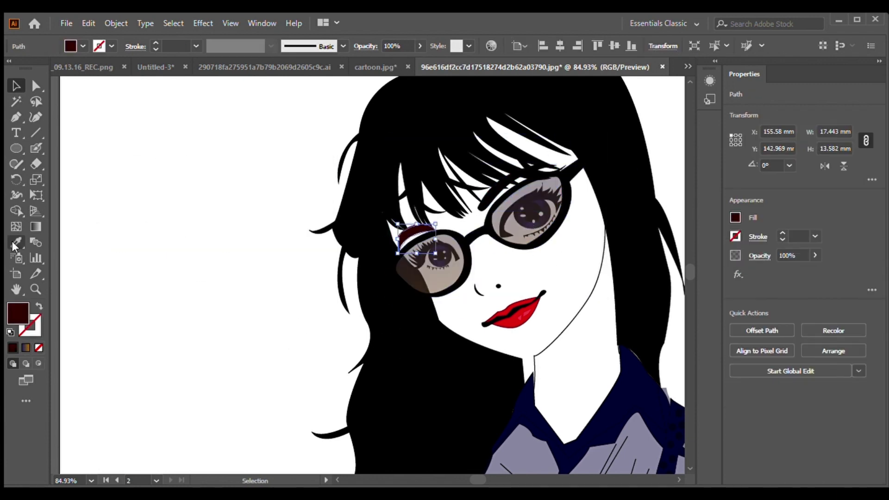
left_click(568, 277)
scroll(568, 288, "down", 5)
scroll(566, 319, "down", 5)
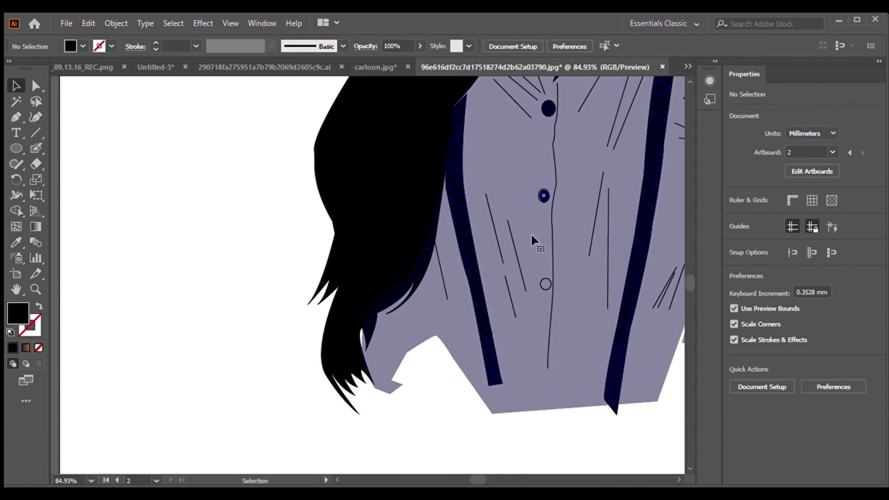
Select and inspect the shirt area, the semi-transparent shirt overlay and the collar.
left_click(367, 272)
scroll(595, 391, "up", 2)
left_click(570, 194)
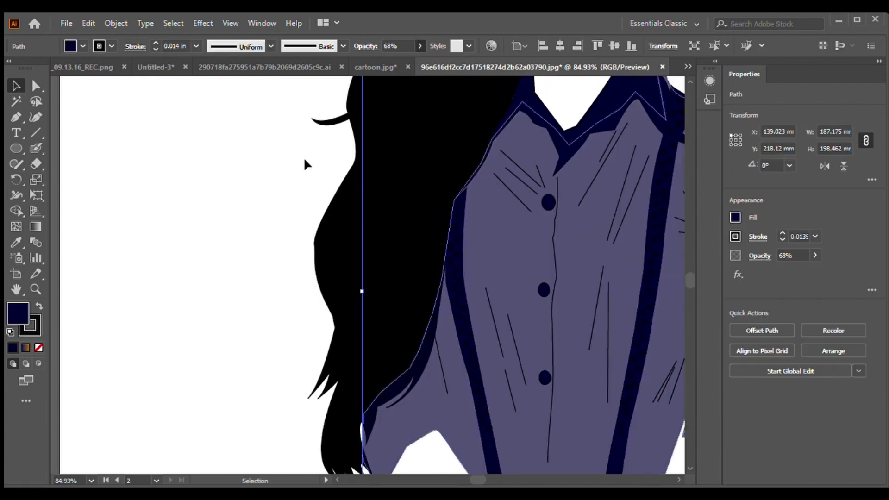
left_click(575, 164)
scroll(578, 197, "up", 2)
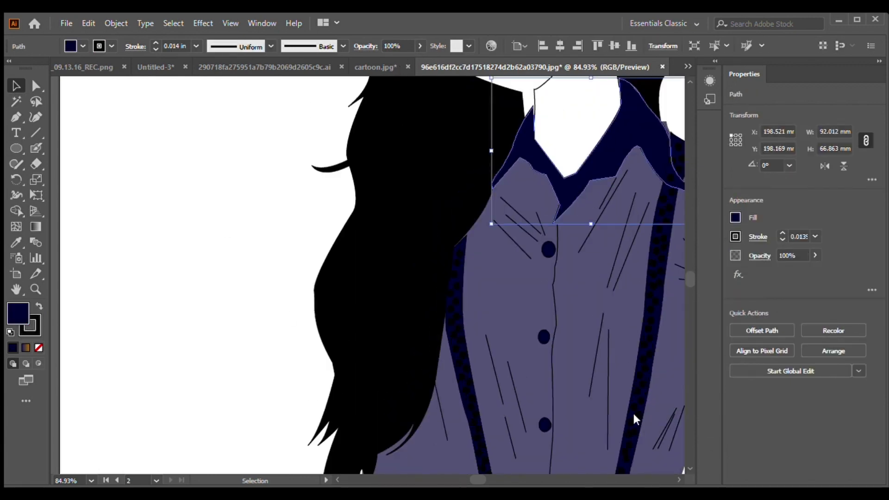
scroll(582, 341, "up", 5)
scroll(574, 347, "down", 2)
scroll(573, 347, "down", 2)
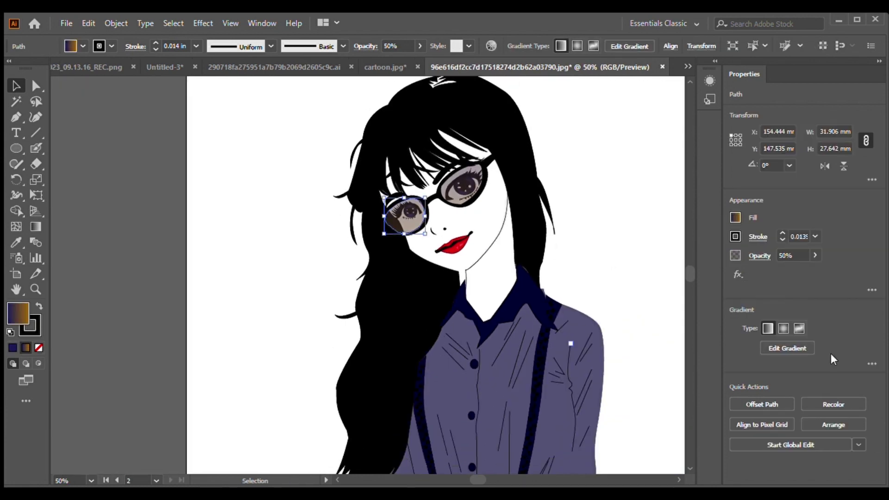
scroll(539, 356, "down", 2)
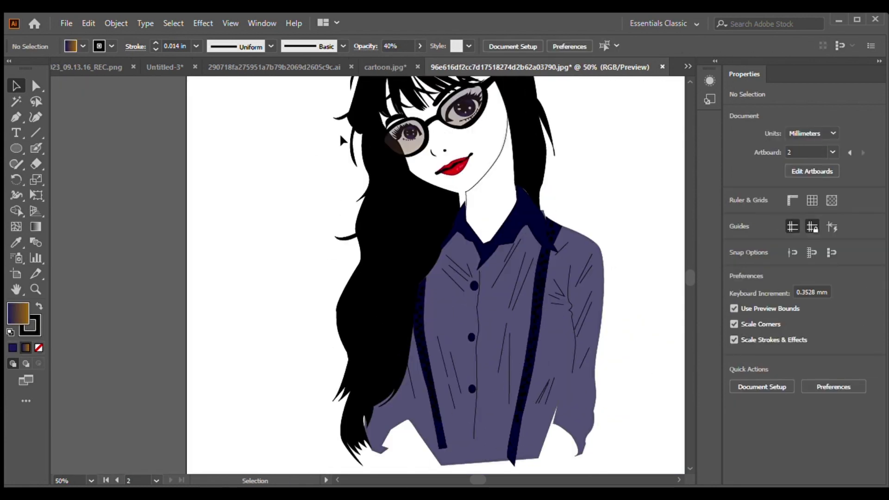
scroll(341, 139, "up", 2)
Draw a large skin ellipse over the face and send it behind the hair and glasses.
key("l")
mouse_move(179, 103)
left_mouse_down()
mouse_move(332, 287)
mouse_move(327, 282)
left_mouse_up()
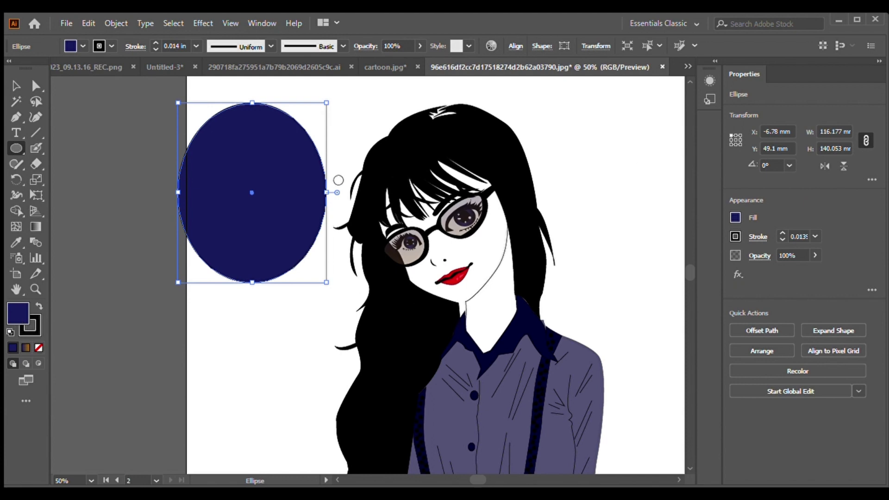
left_click_drag(225, 210, 412, 238)
key("ctrl+shift+bracketleft")
left_click(276, 336)
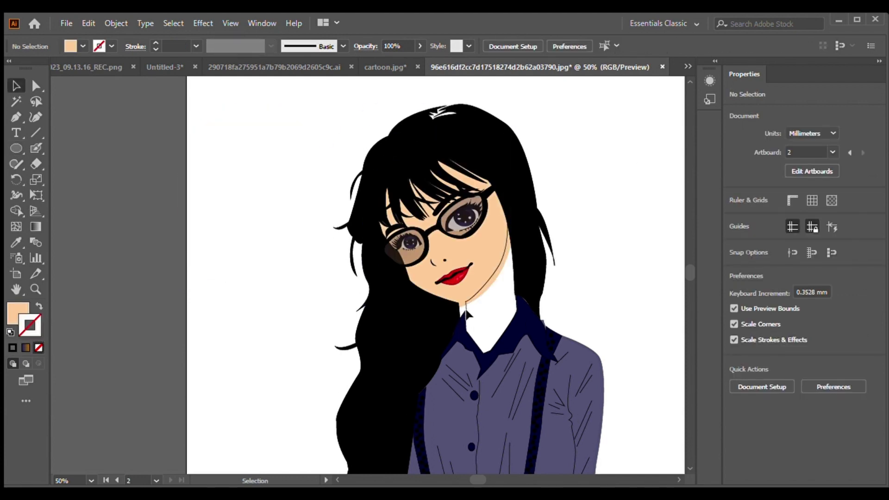
Fill the neck shape with the face's peach skin colour using the eyedropper.
left_click(466, 314)
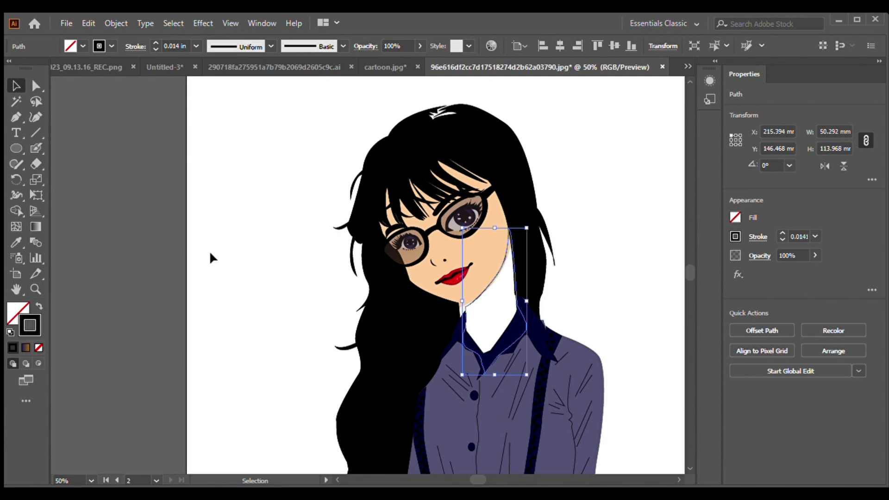
key("i")
left_click(487, 278)
key("v")
left_click(488, 307)
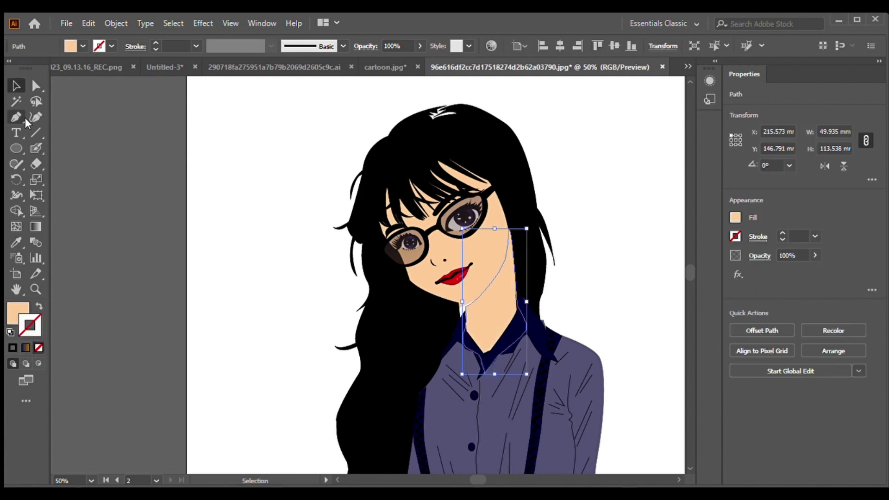
left_click(260, 313)
Nudge the neck shape up and left and adjust an anchor on its outline.
left_click(487, 304)
left_click(496, 318)
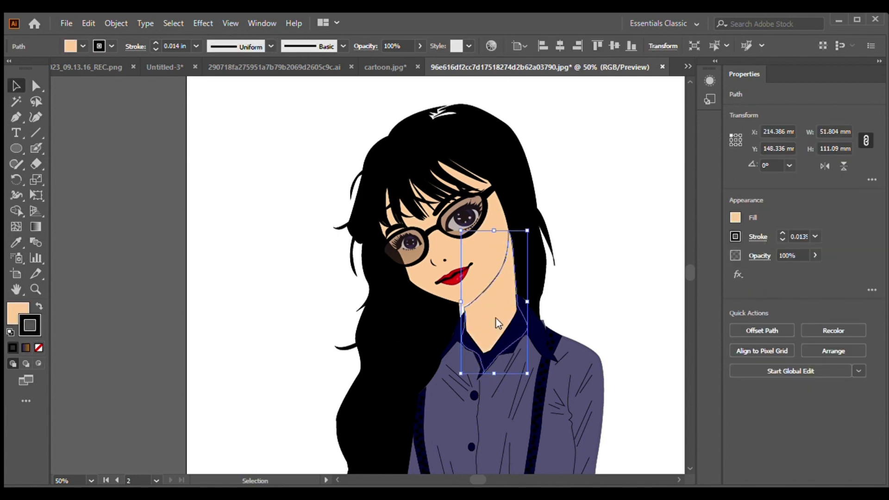
left_click_drag(489, 323, 485, 322)
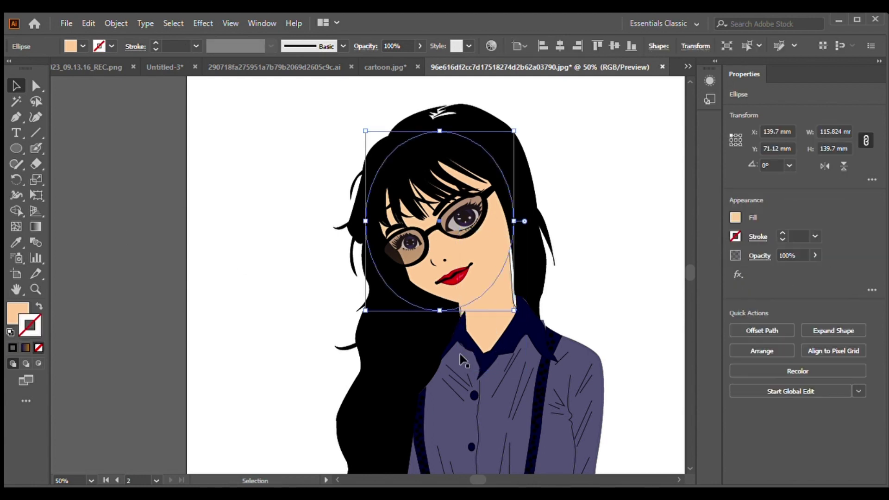
key("p")
left_click(456, 307)
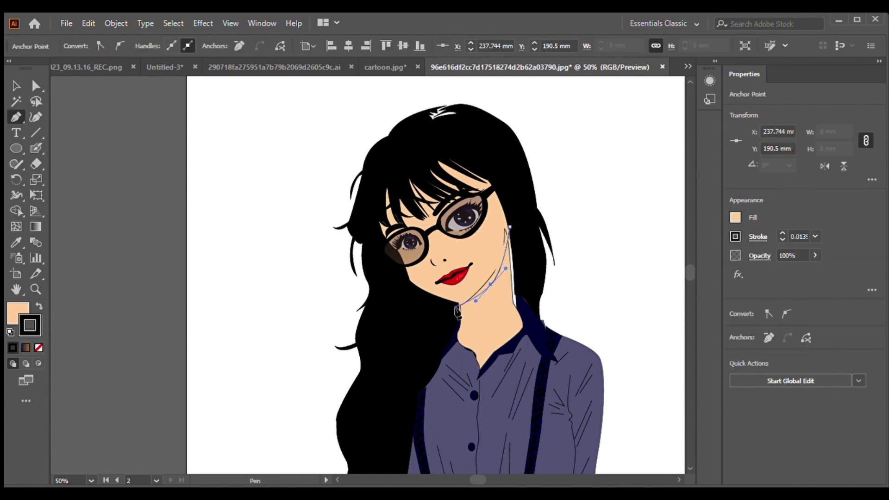
key("v")
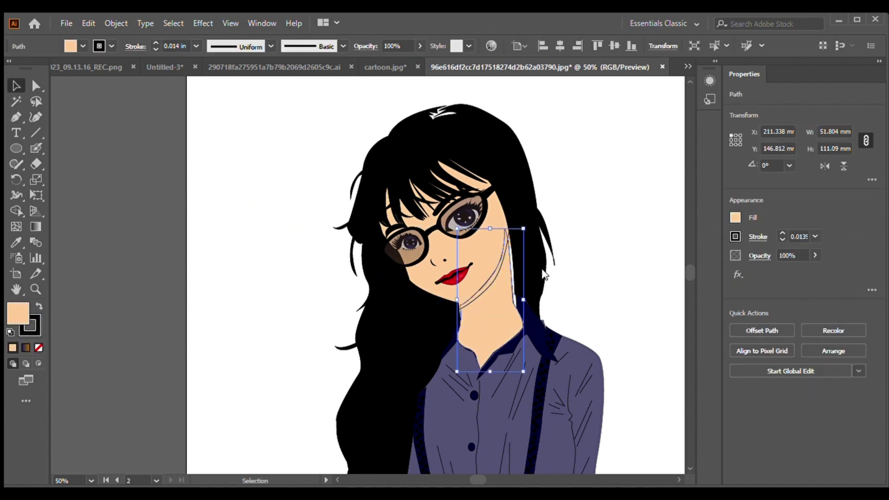
key("ctrl+shift+a")
scroll(450, 277, "up", 3)
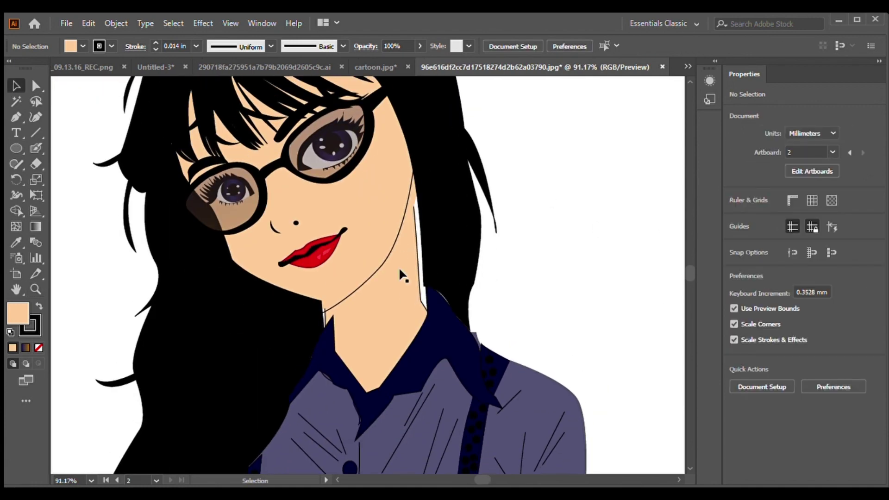
left_click(398, 278)
key("ctrl+shift+a")
Check the navy collar shape, then fit the whole artboard in view.
left_click(418, 391)
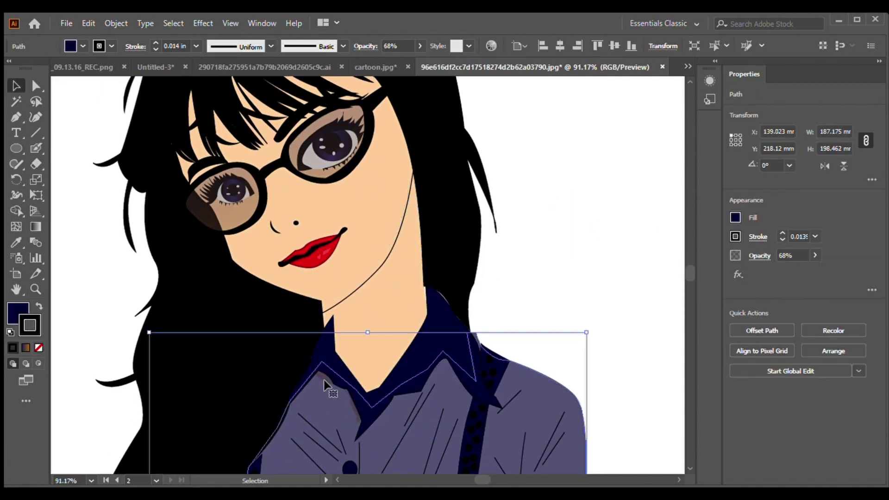
scroll(510, 282, "down", 1)
scroll(507, 275, "up", 3)
left_click(393, 297)
key("ctrl+shift+a")
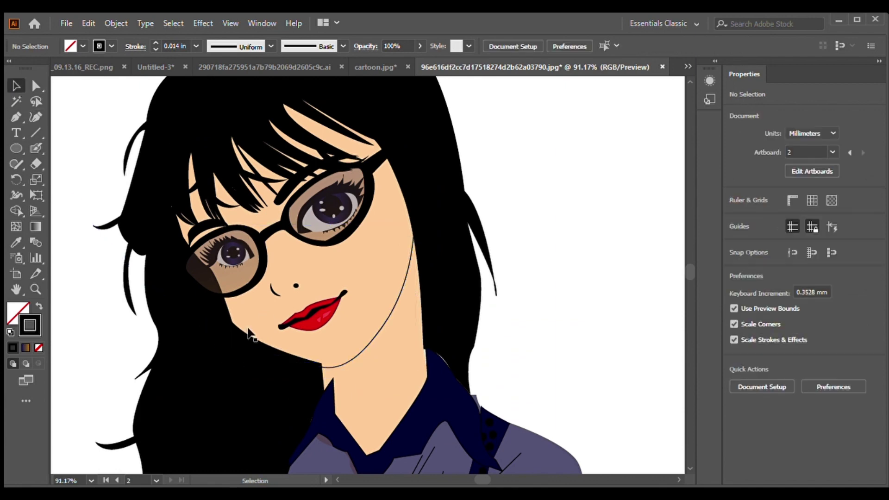
scroll(413, 376, "down", 8)
scroll(412, 376, "up", 8)
scroll(153, 123, "up", 2)
key("ctrl+0")
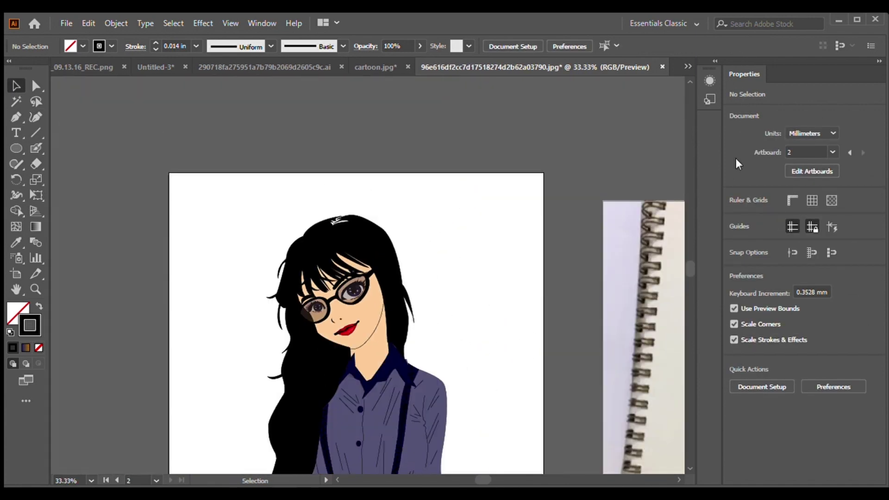
Inspect the black hair shape and zoom in on the lower hair.
left_click(323, 145)
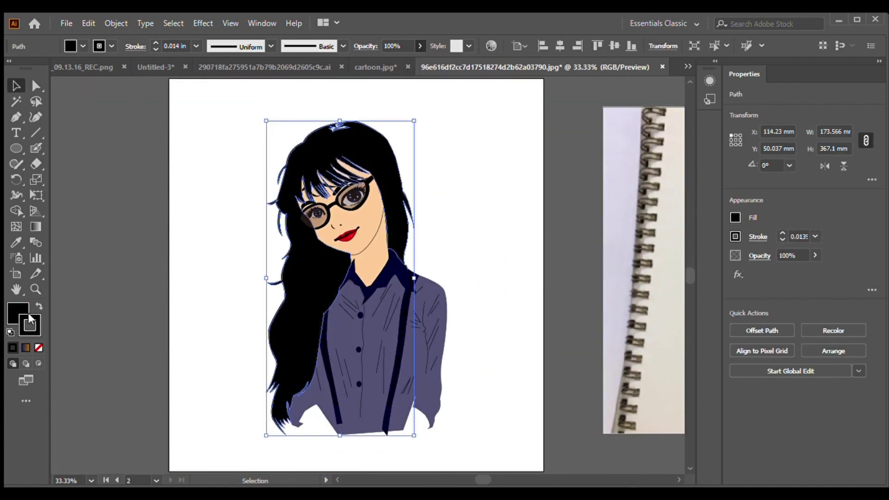
key("ctrl+shift+a")
key("ctrl+z")
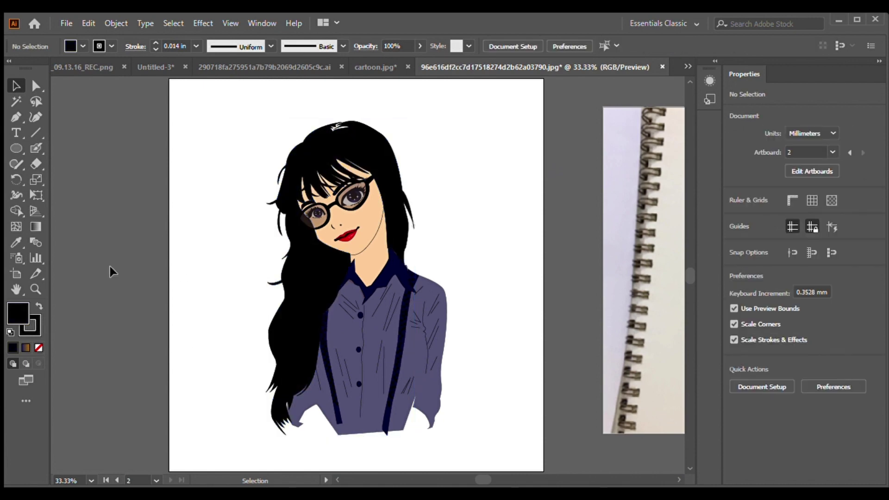
key("p")
scroll(277, 333, "up", 3)
Trace a pen path down the lower hair's left edge and along the bottom spikes.
scroll(343, 418, "up", 1)
left_click(320, 129)
left_click(298, 275)
left_click(262, 350)
scroll(278, 371, "down", 4)
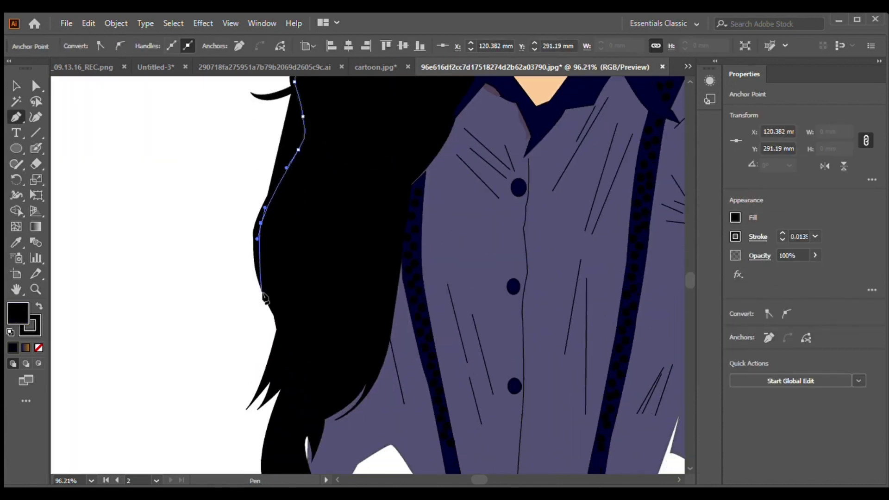
left_click(288, 286)
left_click_drag(268, 332, 274, 349)
left_click(282, 412)
left_click(323, 363)
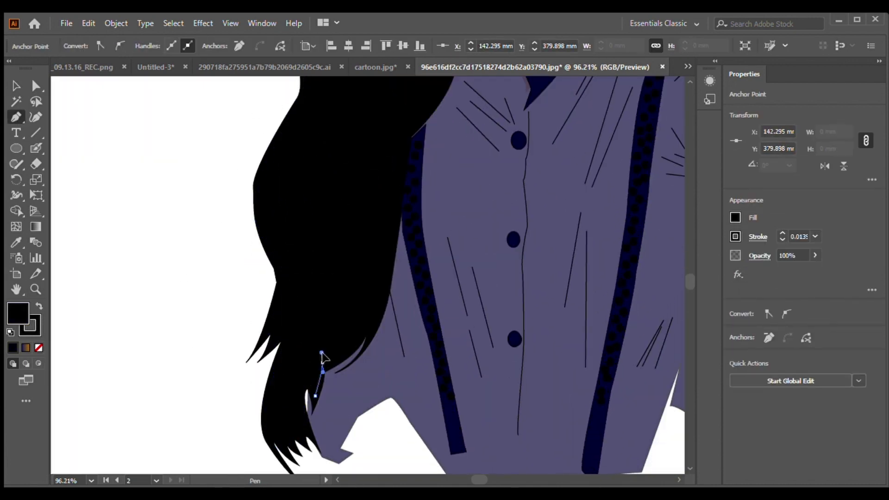
left_click(363, 333)
Trace up the hair's right edge, close the shape and give it a black-to-dark-red gradient.
left_click(384, 305)
scroll(397, 231, "up", 1)
left_click(397, 202)
scroll(397, 181, "up", 2)
left_click(430, 226)
left_click(438, 201)
left_click(431, 178)
left_click(299, 138)
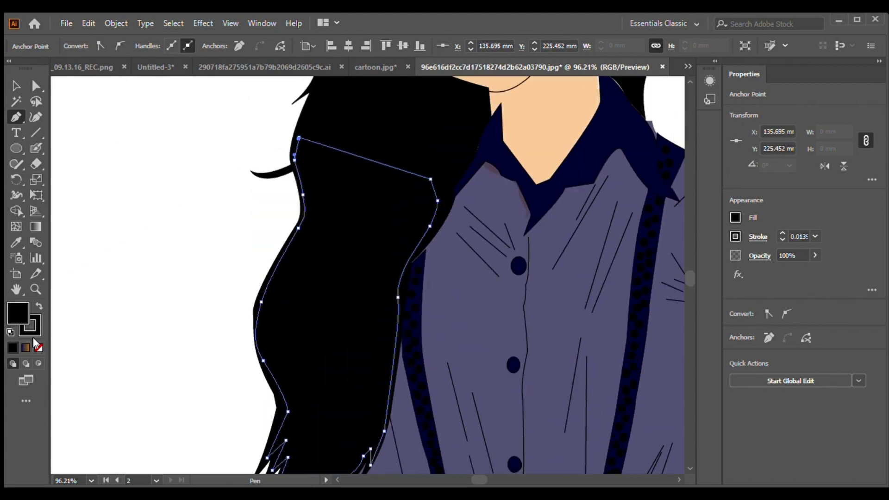
key("period")
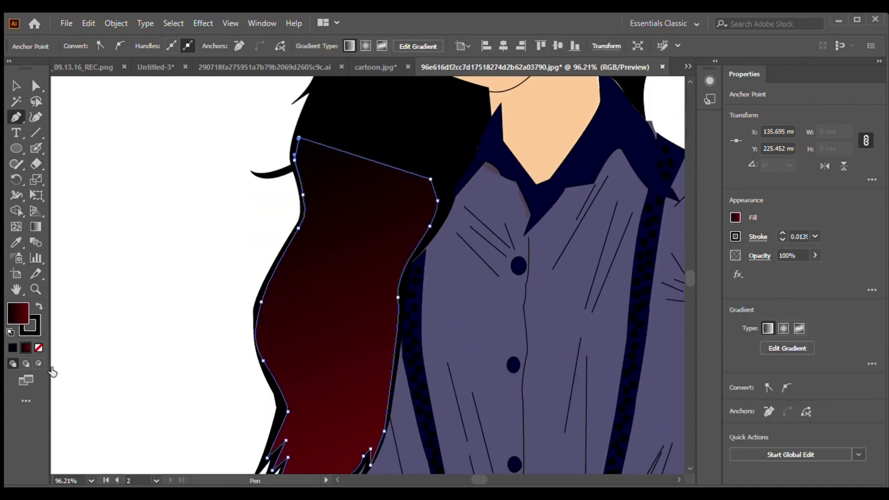
Zoom out and check the dark-red gradient hair piece against the whole figure.
key("v")
left_click(150, 163)
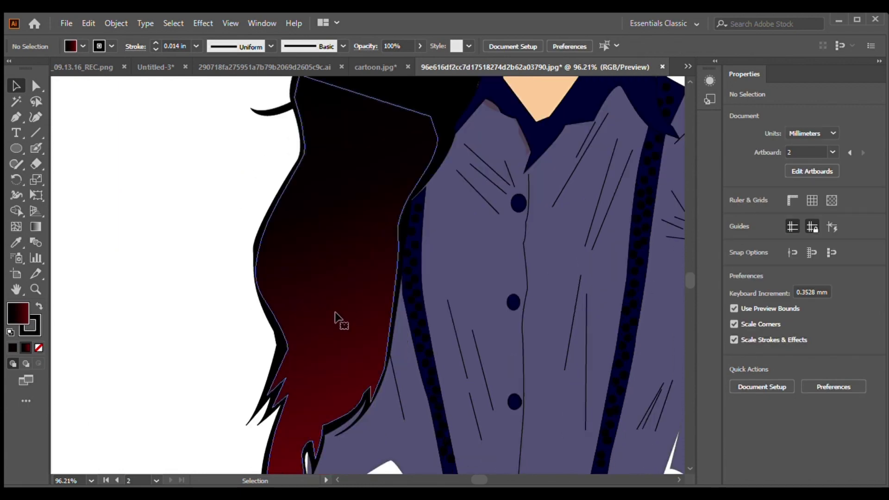
left_click(338, 317)
left_click(189, 179)
key("ctrl+minus")
key("ctrl+minus")
key("ctrl+minus")
scroll(320, 220, "down", 1)
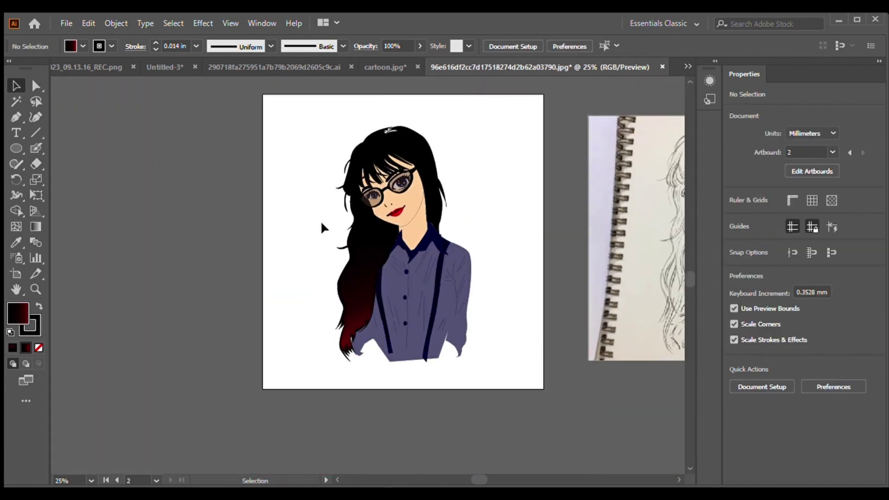
left_click(350, 346)
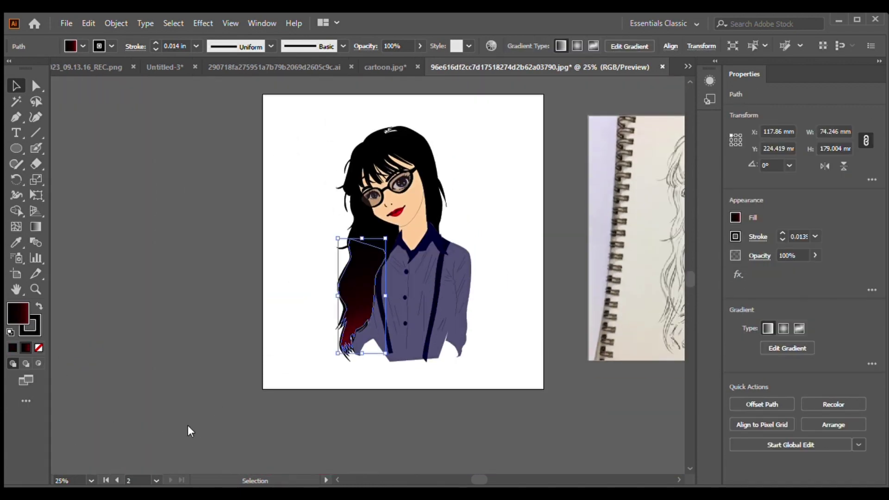
left_click(169, 323)
key("z")
scroll(439, 427, "up", 1)
Zoom in on the girl's face.
scroll(439, 427, "down", 2)
left_click_drag(325, 117, 461, 203)
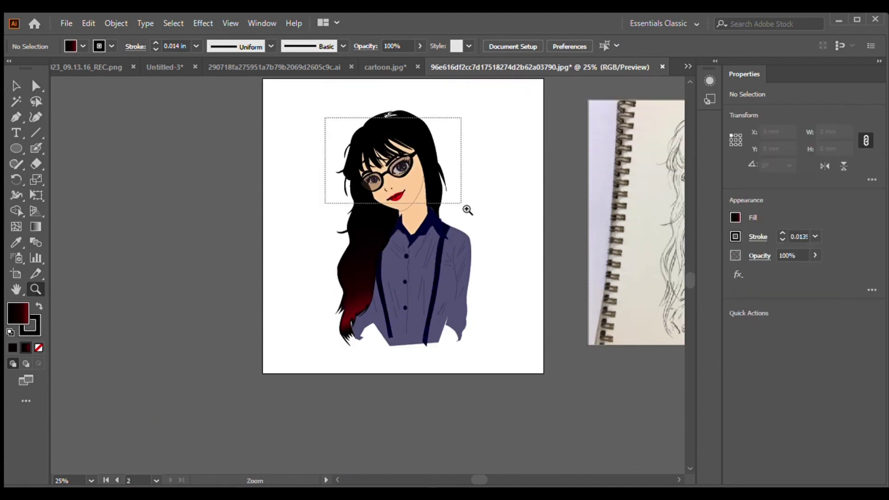
key("v")
left_click_drag(350, 250, 351, 200)
key("ctrl+z")
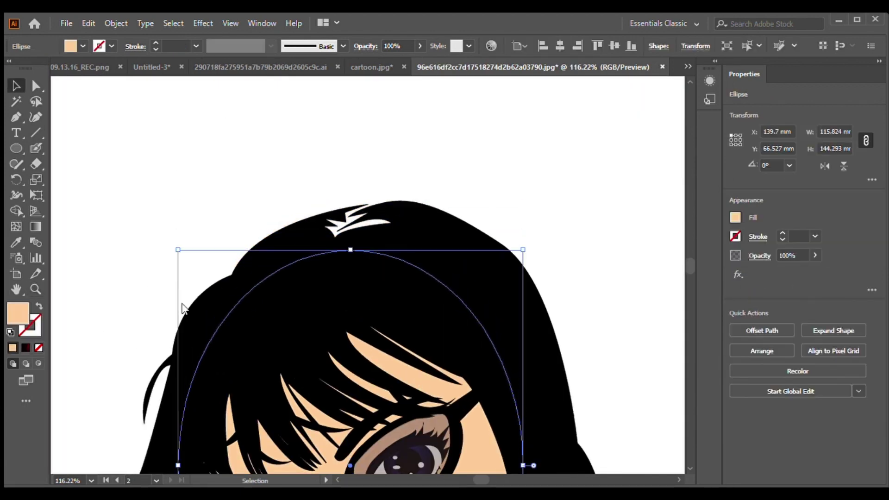
scroll(171, 278, "down", 5)
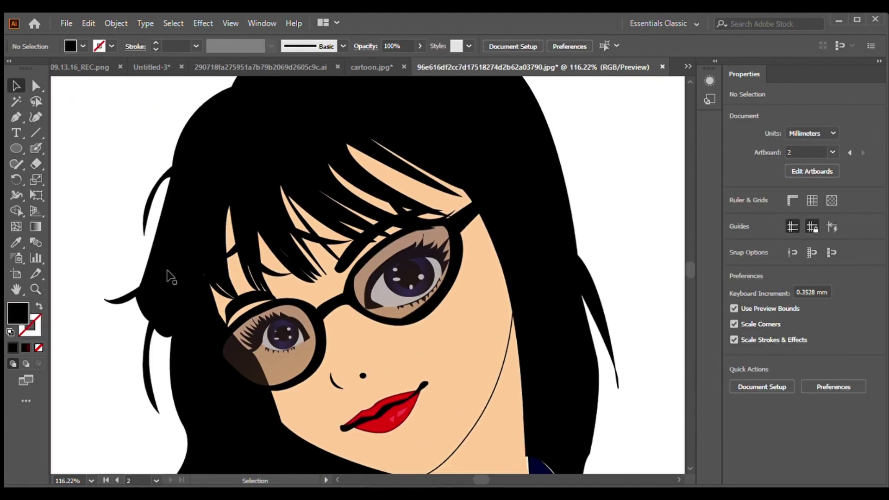
scroll(171, 277, "down", 2)
Draw a small dark dot and move it down onto the neck as a beauty mark.
key("l")
left_click_drag(441, 255, 445, 262)
key("v")
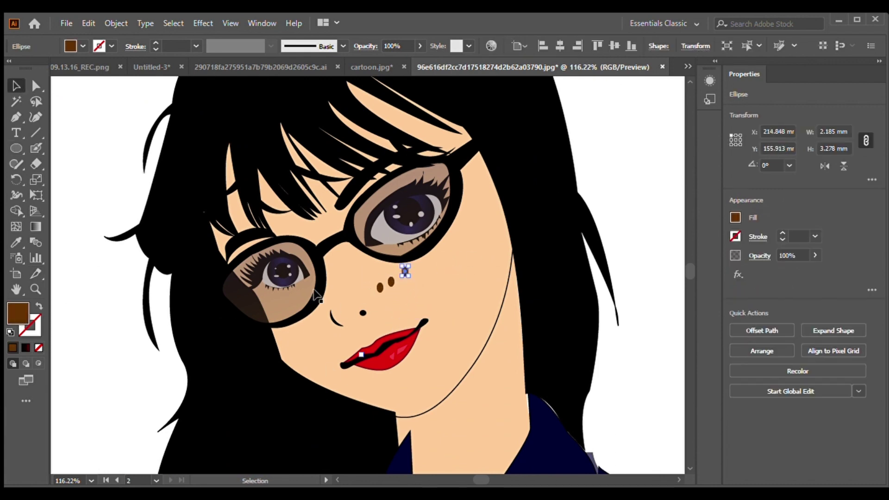
left_click(532, 329)
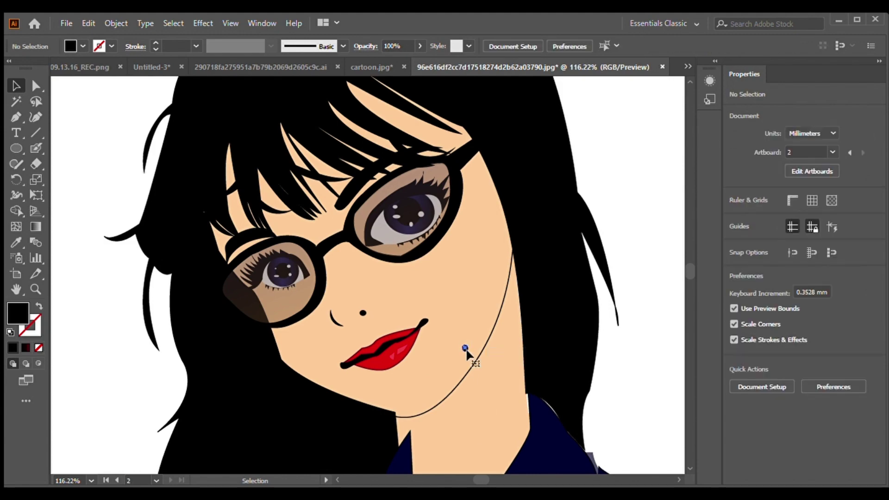
left_click_drag(468, 354, 523, 401)
key("shift+grave")
left_click(397, 450)
Draw a pink blush ellipse on the right cheek at 17% opacity and tilt it.
scroll(330, 420, "down", 1)
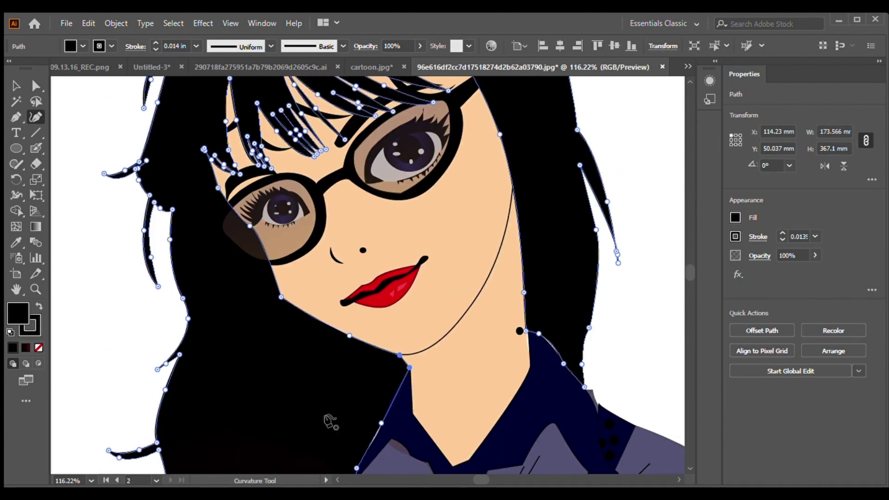
scroll(315, 279, "up", 3)
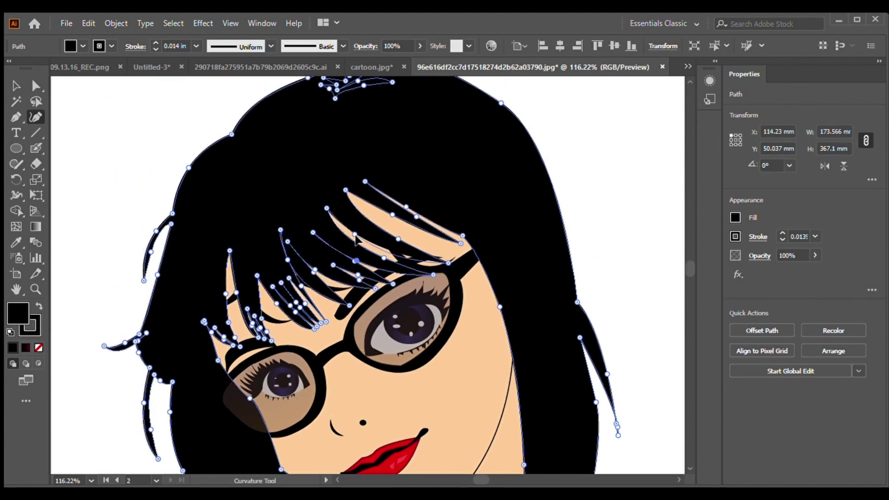
scroll(376, 387, "down", 3)
key("v")
key("ctrl+shift+a")
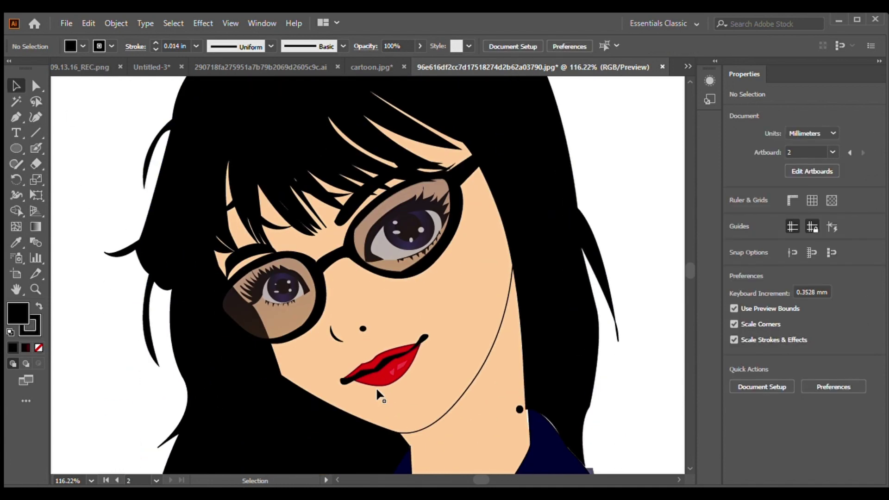
scroll(376, 387, "down", 1)
left_click(16, 148)
left_click_drag(429, 251, 466, 286)
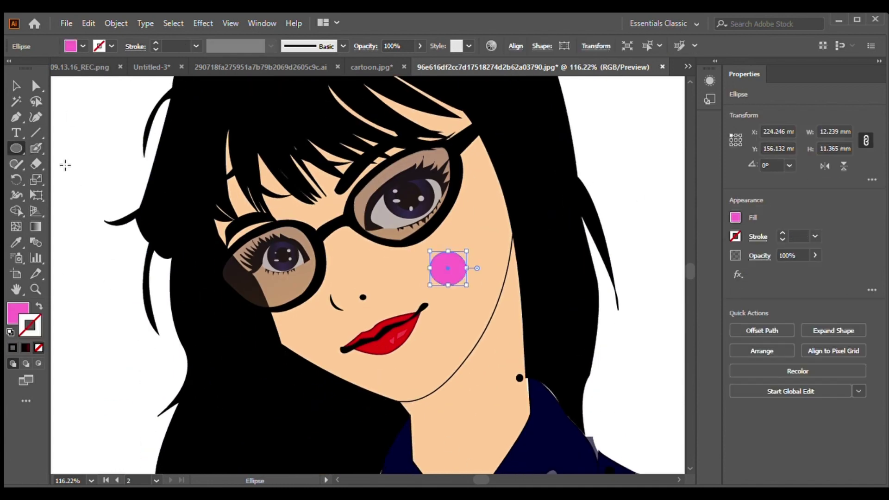
key("BackSpace")
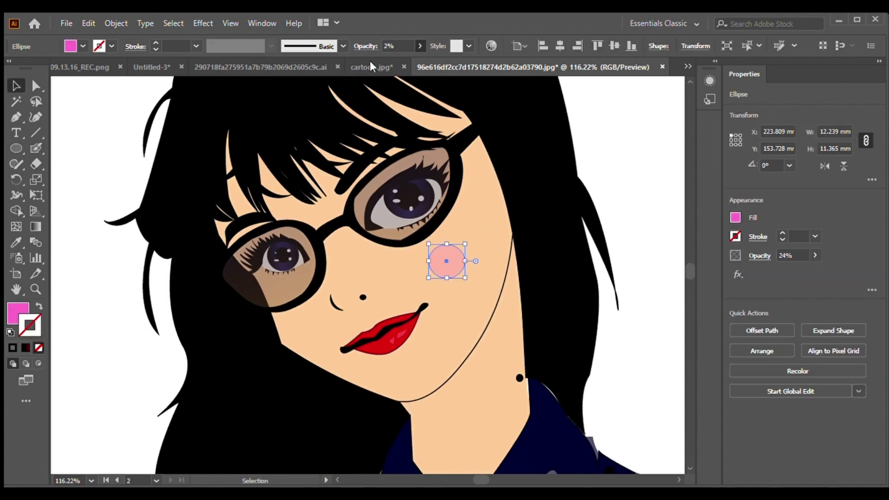
mouse_move(465, 278)
left_mouse_down()
mouse_move(467, 288)
mouse_move(474, 274)
left_mouse_up()
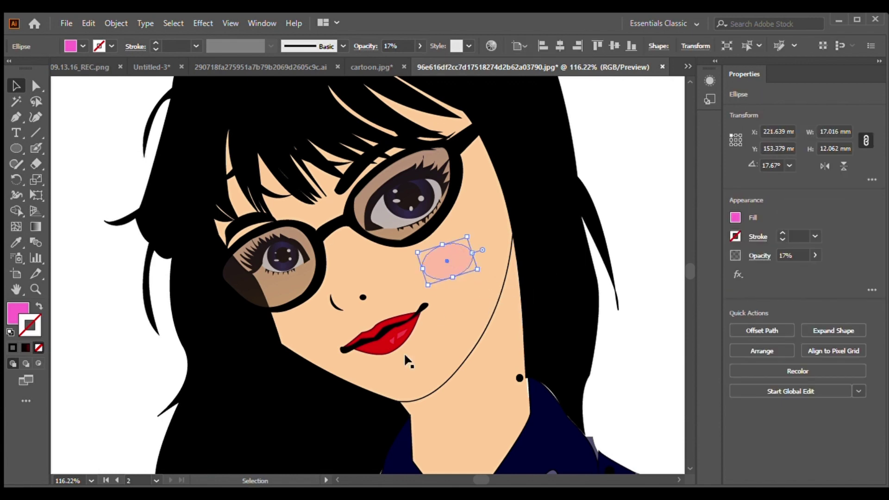
Copy the blush onto the left cheek and place a smaller pink ellipse near the nose.
key("ctrl+c")
key("ctrl+v")
left_click_drag(348, 291, 276, 348)
key("ctrl+v")
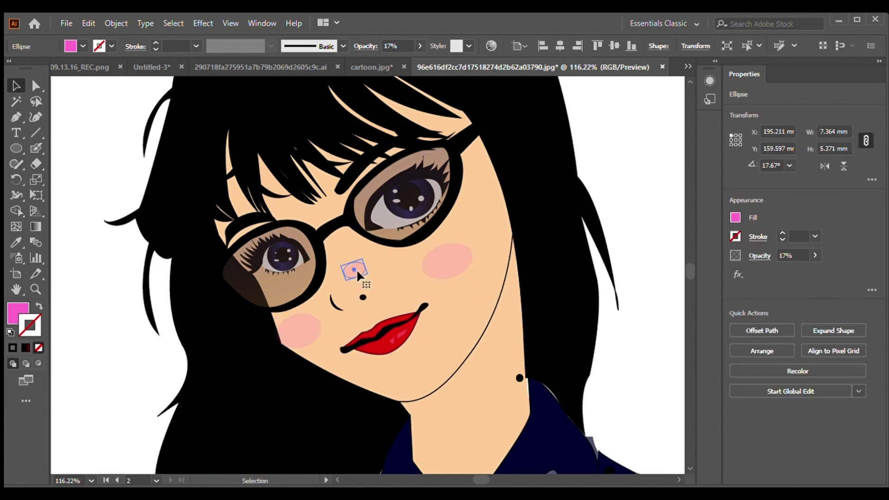
scroll(343, 296, "up", 5)
left_click_drag(480, 366, 457, 337)
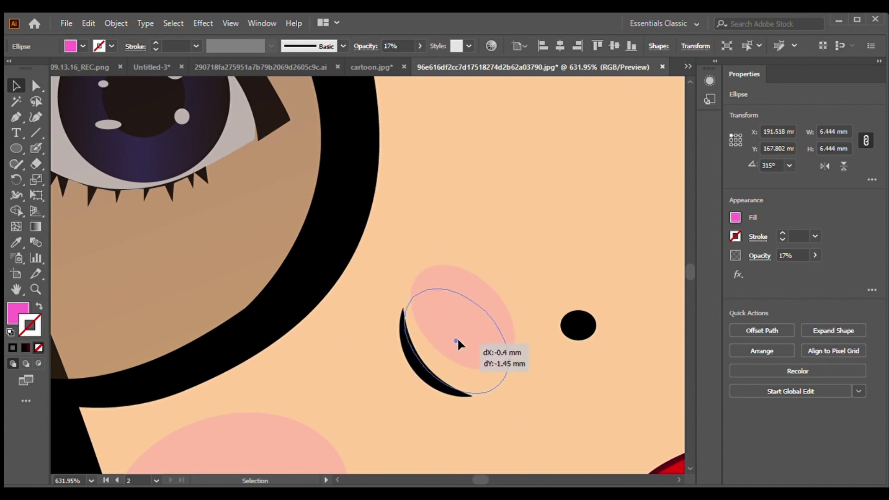
Fine-tune the small pink ellipse's position and check the right-cheek blush.
left_click(520, 327)
scroll(520, 327, "down", 10)
left_click(342, 336)
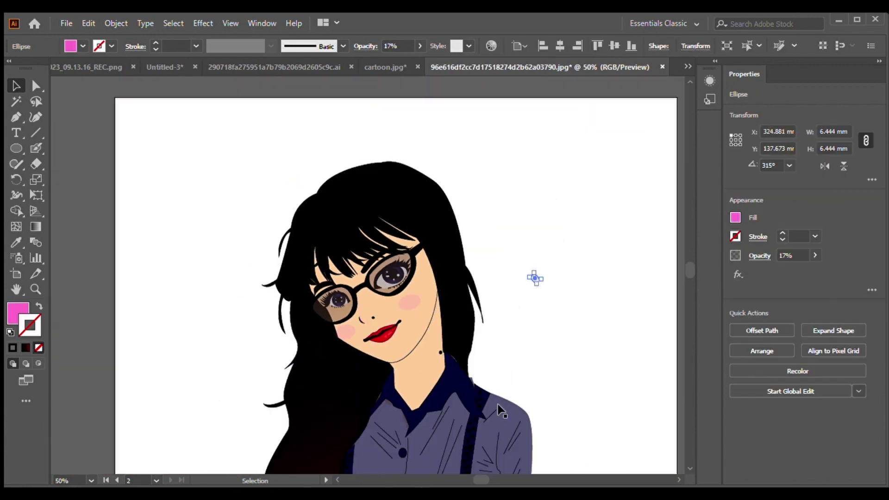
left_click_drag(357, 342, 359, 344)
left_click(407, 300)
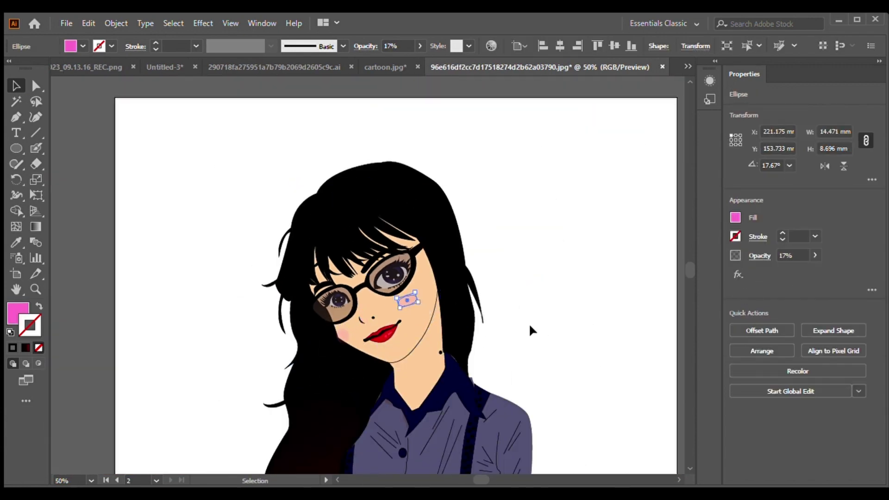
scroll(557, 330, "down", 5)
left_click(593, 243)
Inspect the glasses by selecting the right lens and the whole glasses group.
left_click(394, 171)
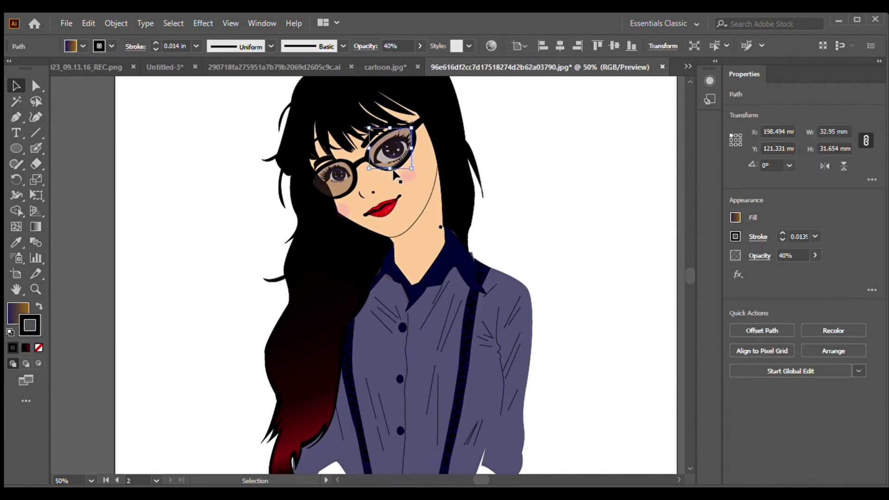
left_click(339, 192)
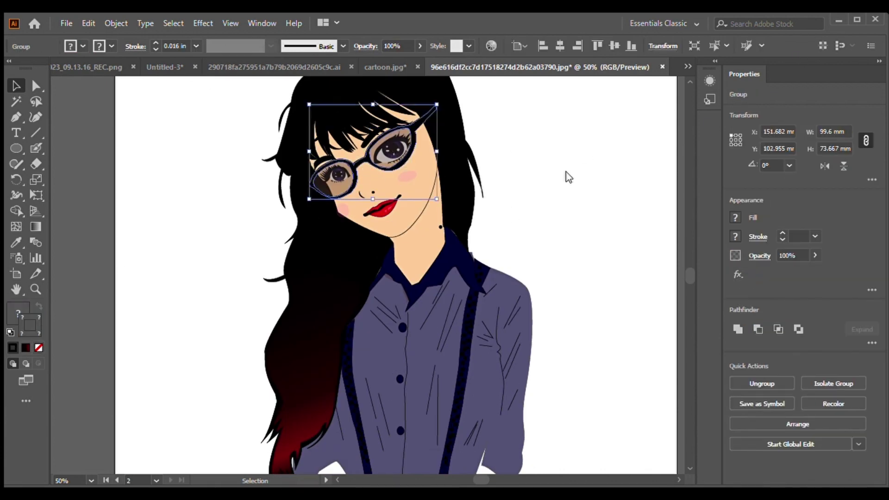
left_click(101, 219)
left_click(393, 173)
key("ctrl+shift+a")
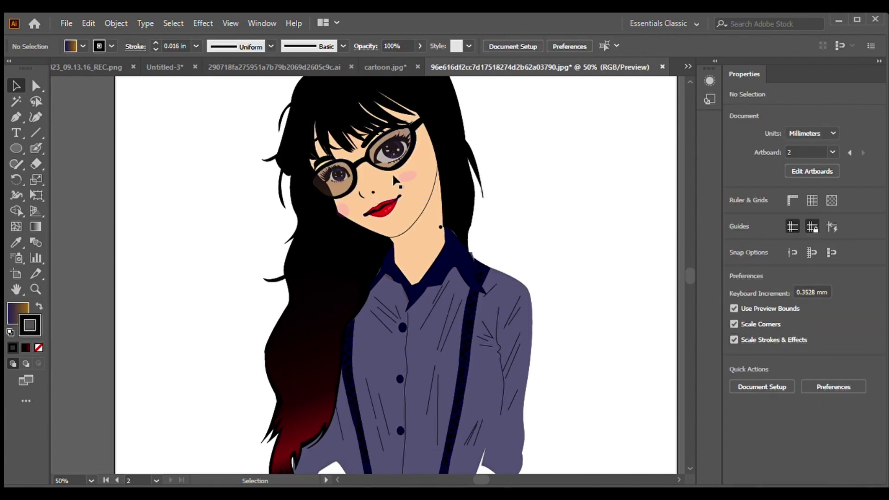